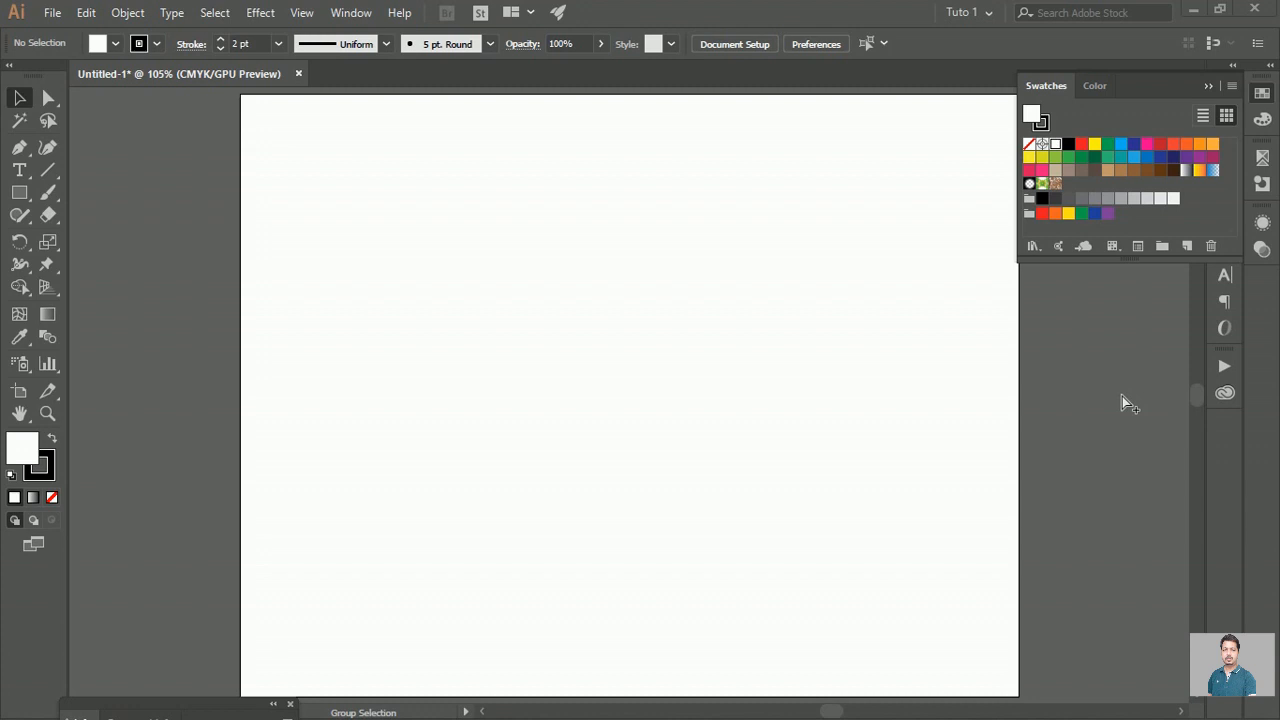
Step: Draw an upright white rectangle in the artboard's upper-left area and rotate it freehand about its centre to a diagonal slant
key("v")
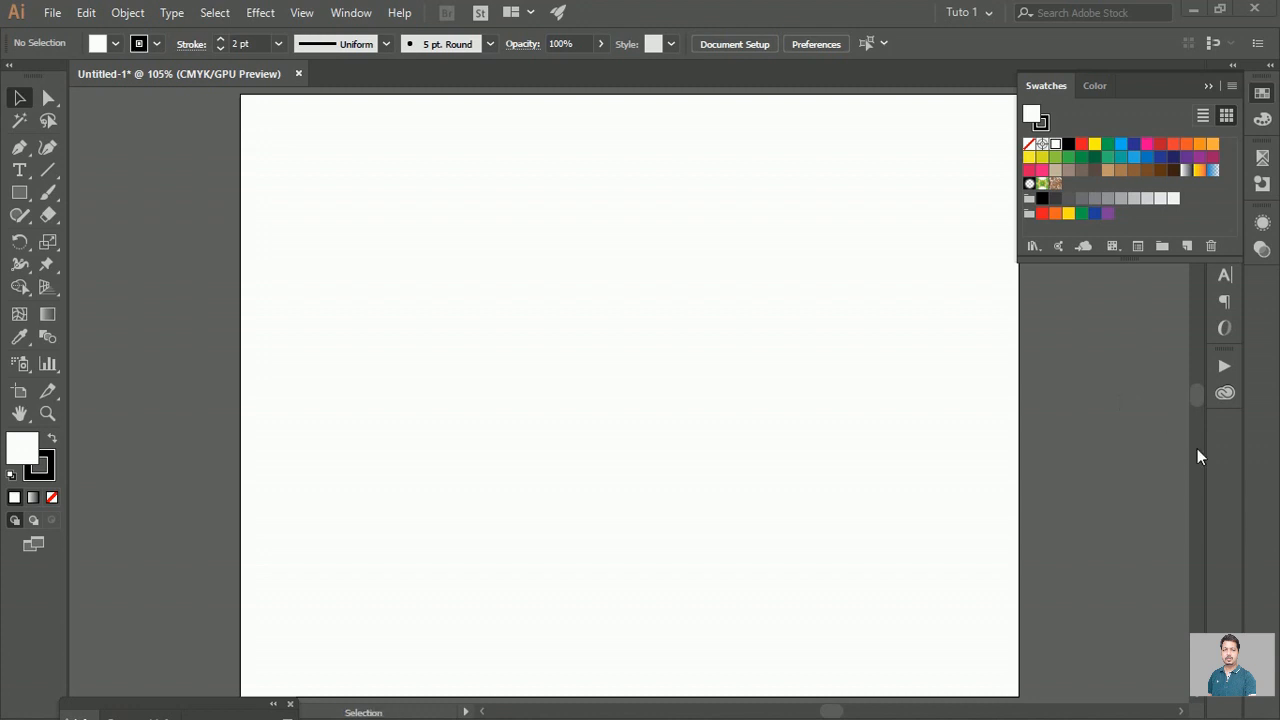
left_click(19, 198)
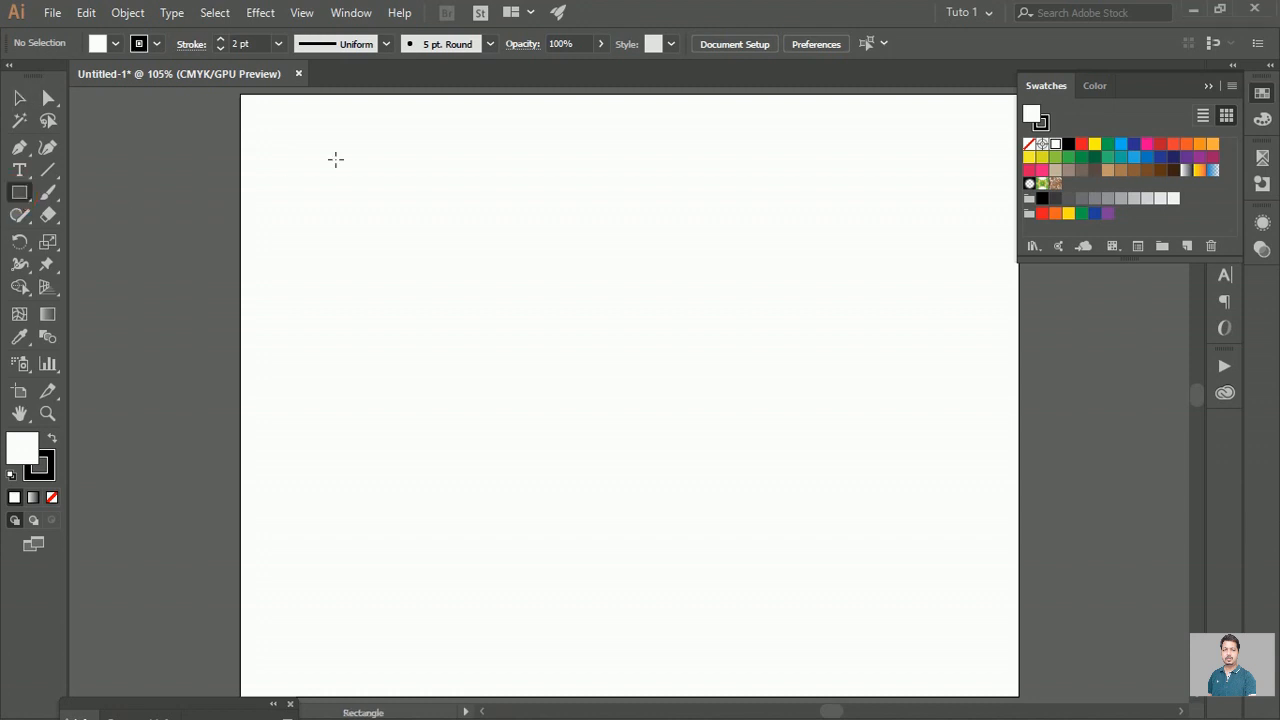
left_click_drag(381, 204, 451, 386)
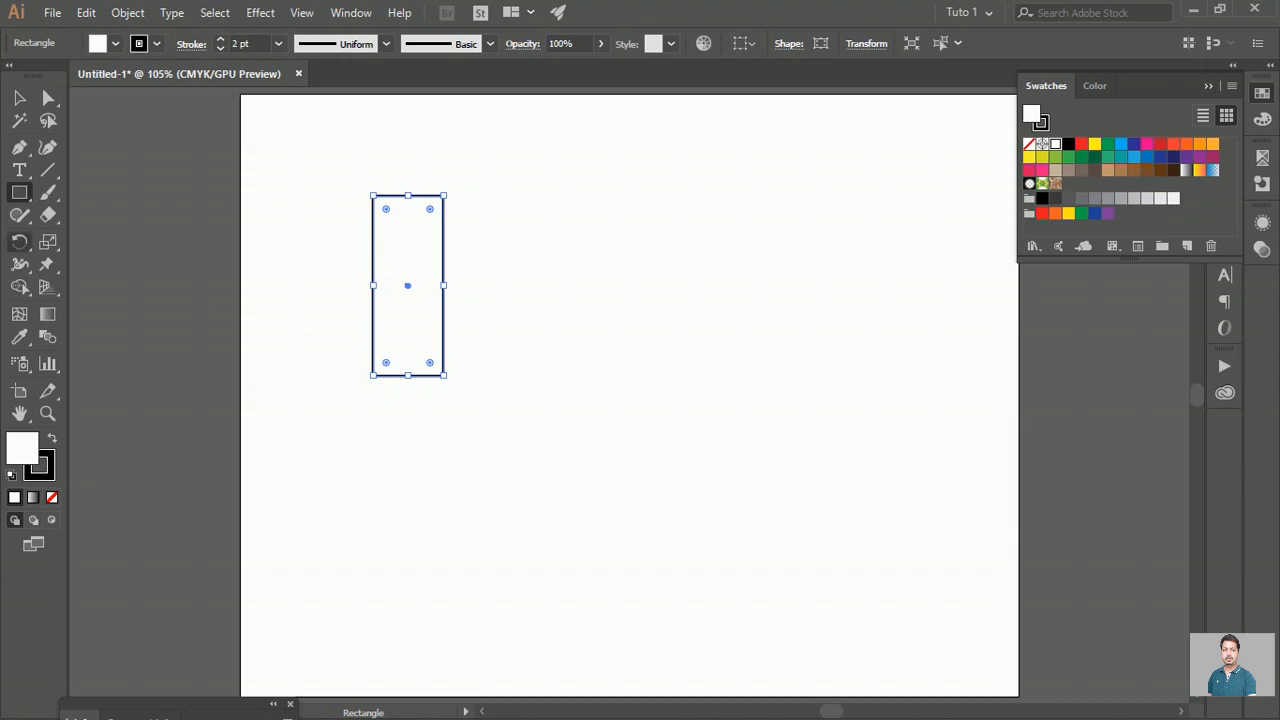
left_click(20, 243)
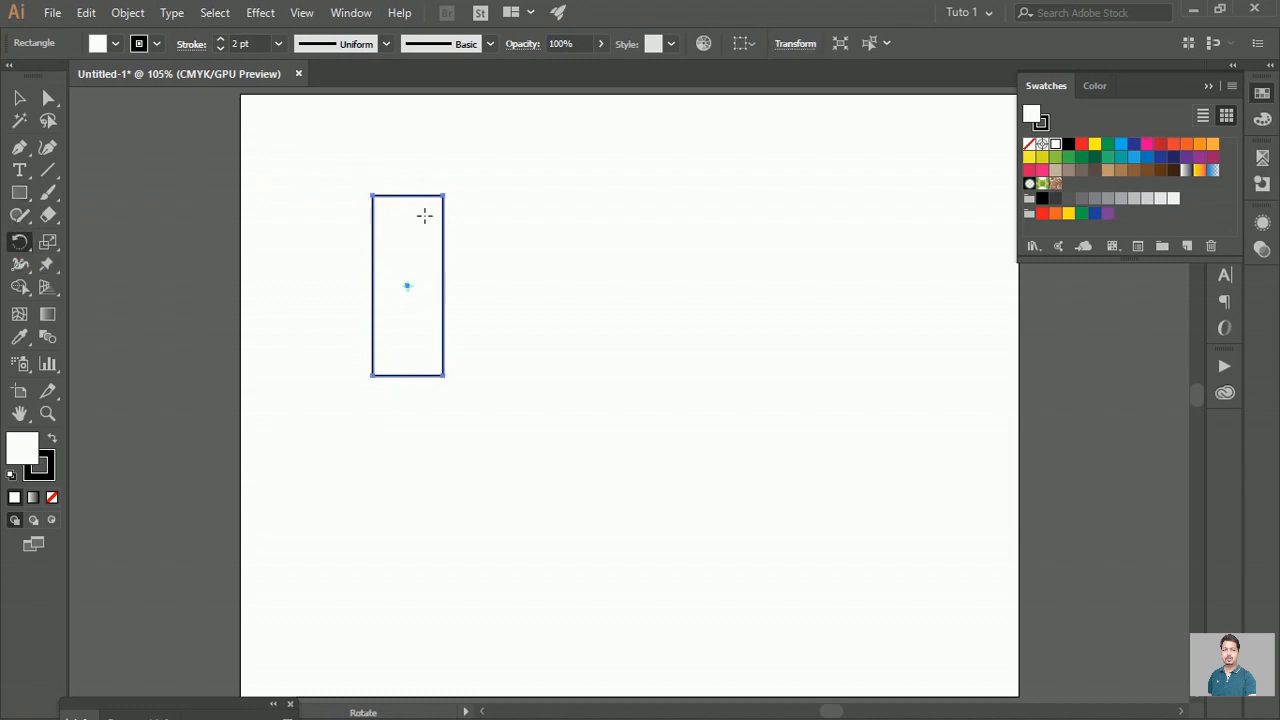
left_click_drag(462, 204, 334, 299)
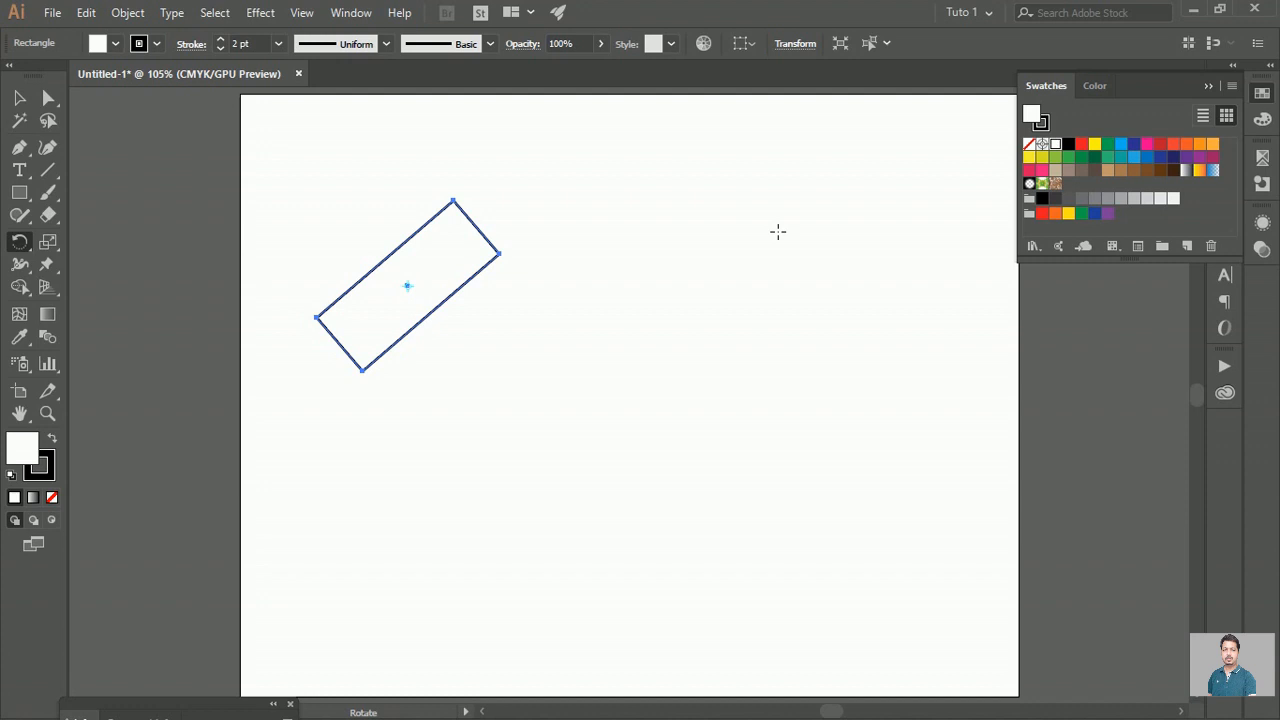
key("ctrl+shift+a")
Step: Draw a taller upright rectangle to the right of the slanted one and fill it with light blue
key("m")
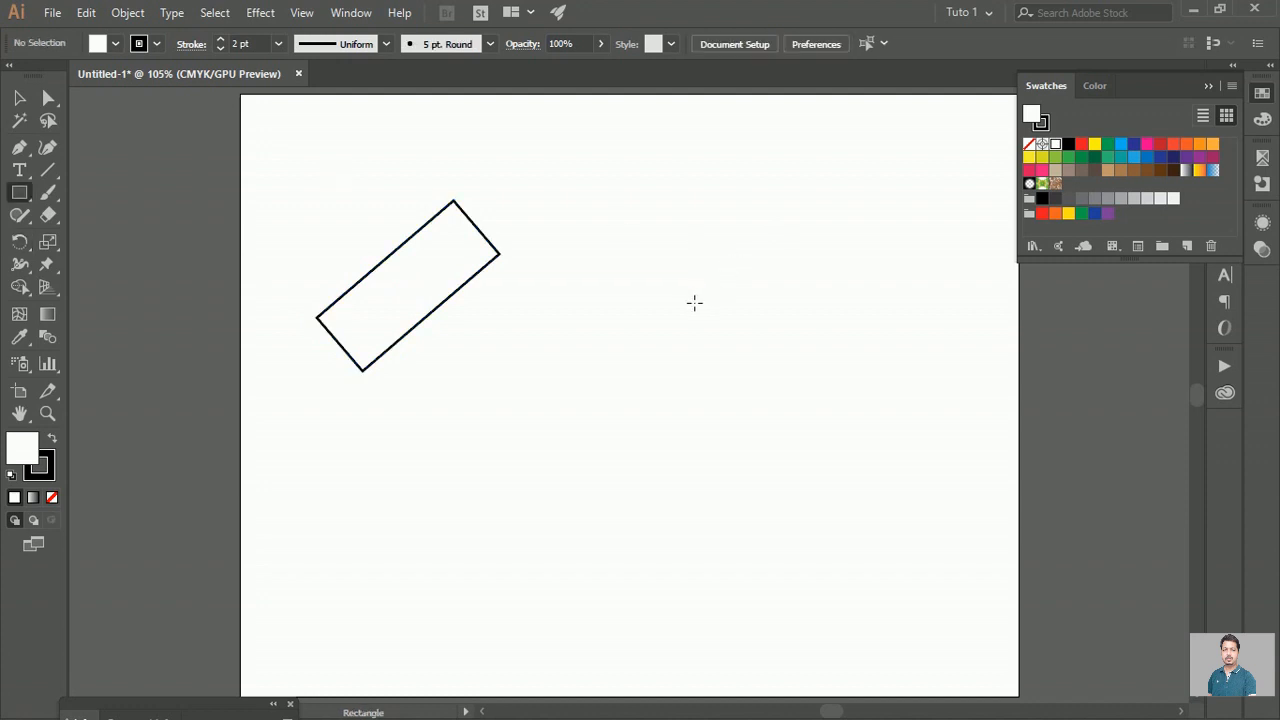
left_click_drag(650, 265, 734, 520)
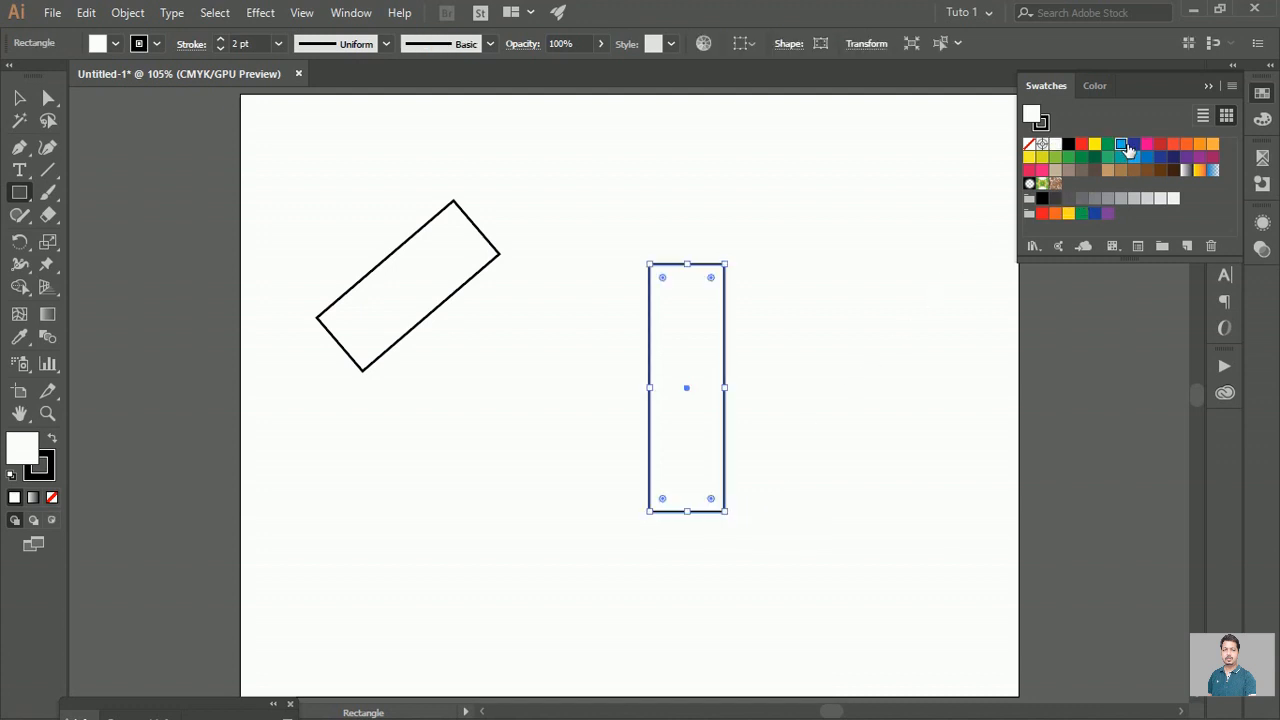
left_click(1122, 145)
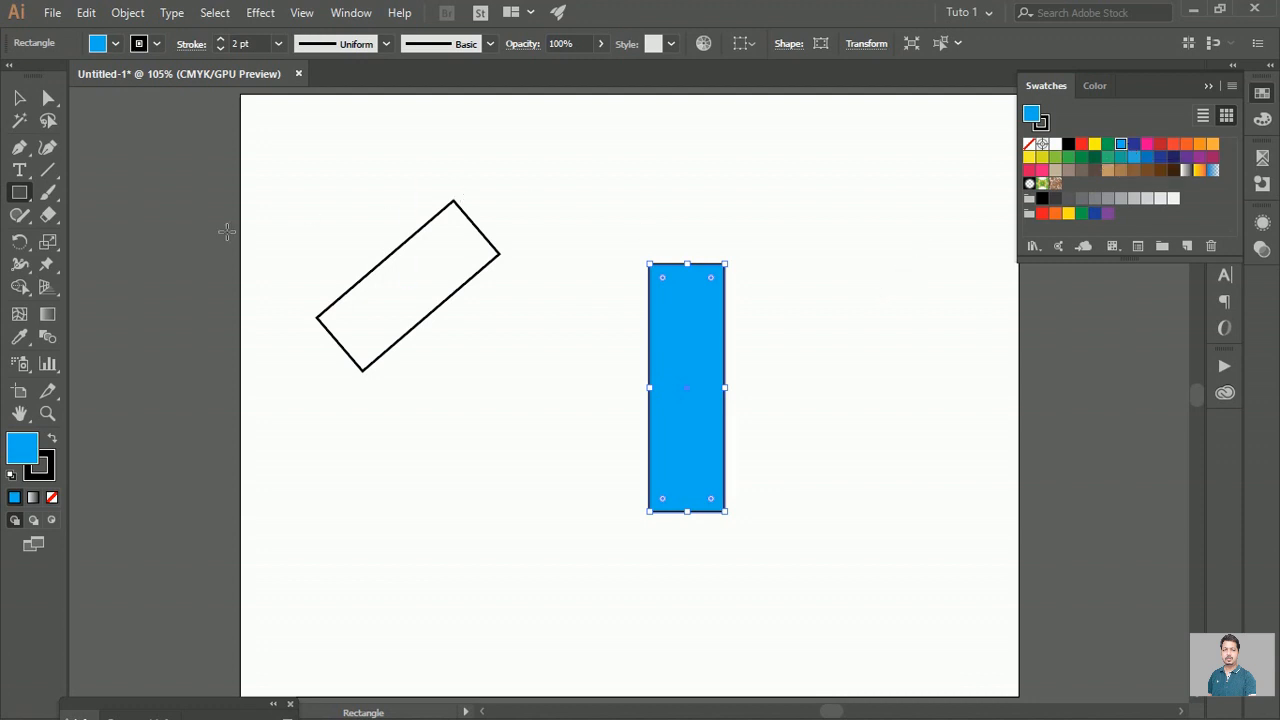
Step: Create a copy of the blue rectangle rotated 20° about its centre
left_click(20, 242)
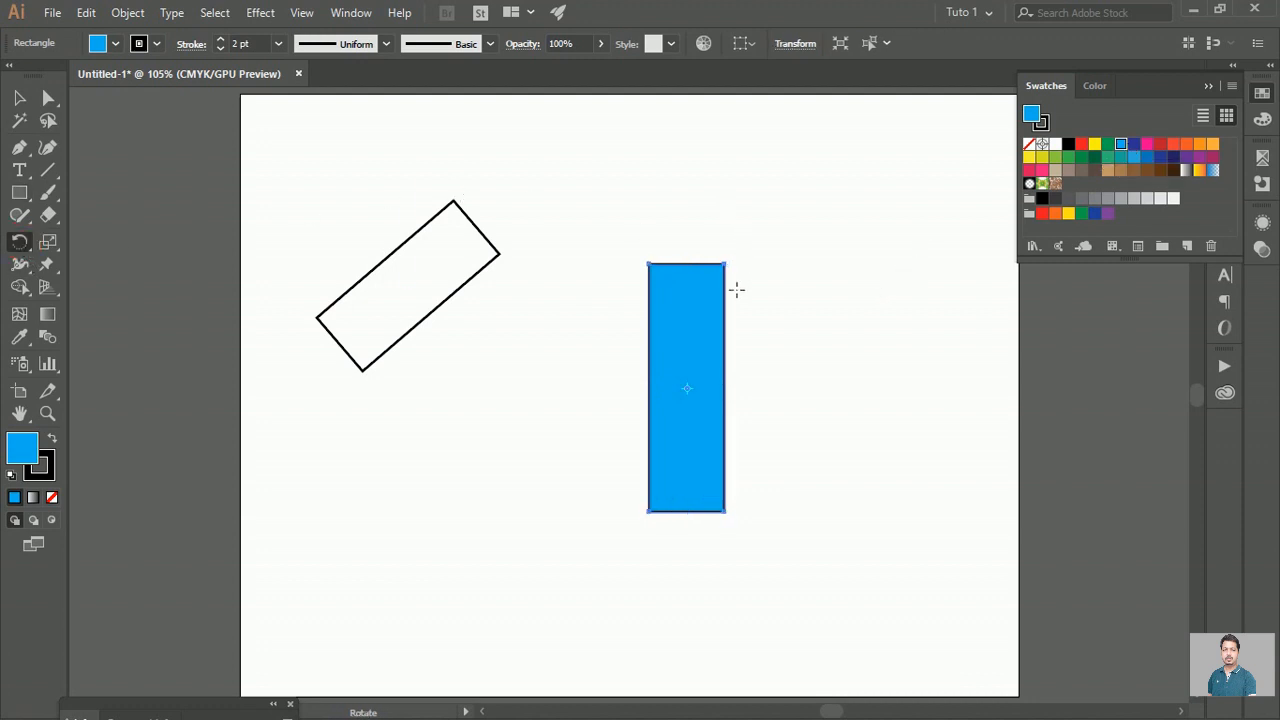
left_click(693, 395, "alt")
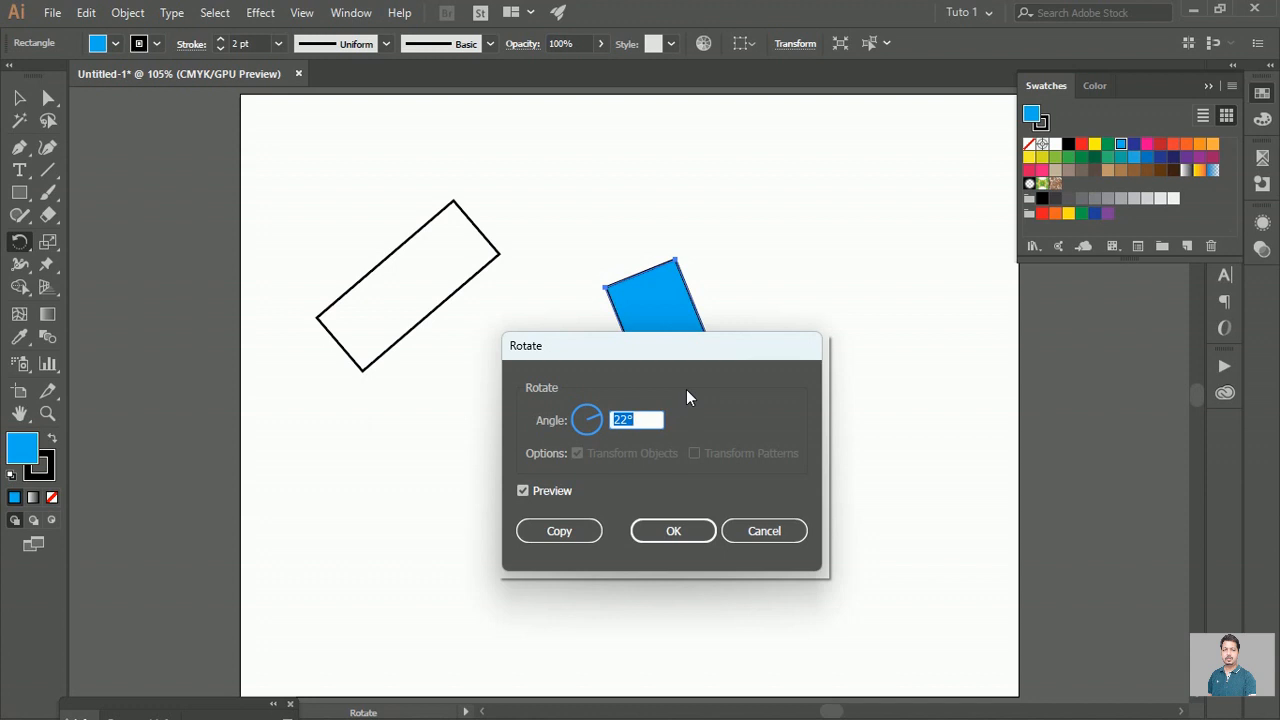
type("20")
left_click(583, 540)
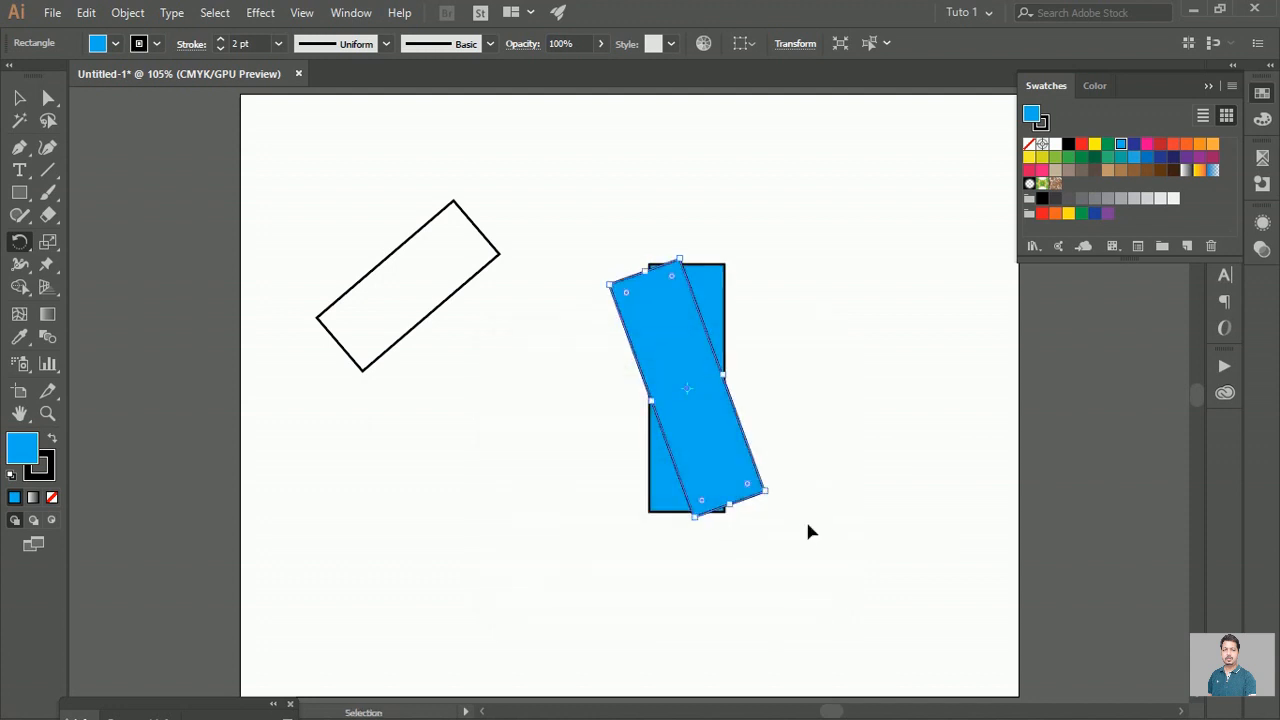
Step: Repeat the 20° rotated copy around the full circle to form a pinwheel of blue rectangles, and deselect it
key("ctrl+d")
key("ctrl+d")
key("ctrl+d")
key("ctrl+d")
key("ctrl+d")
key("ctrl+d")
key("ctrl+d")
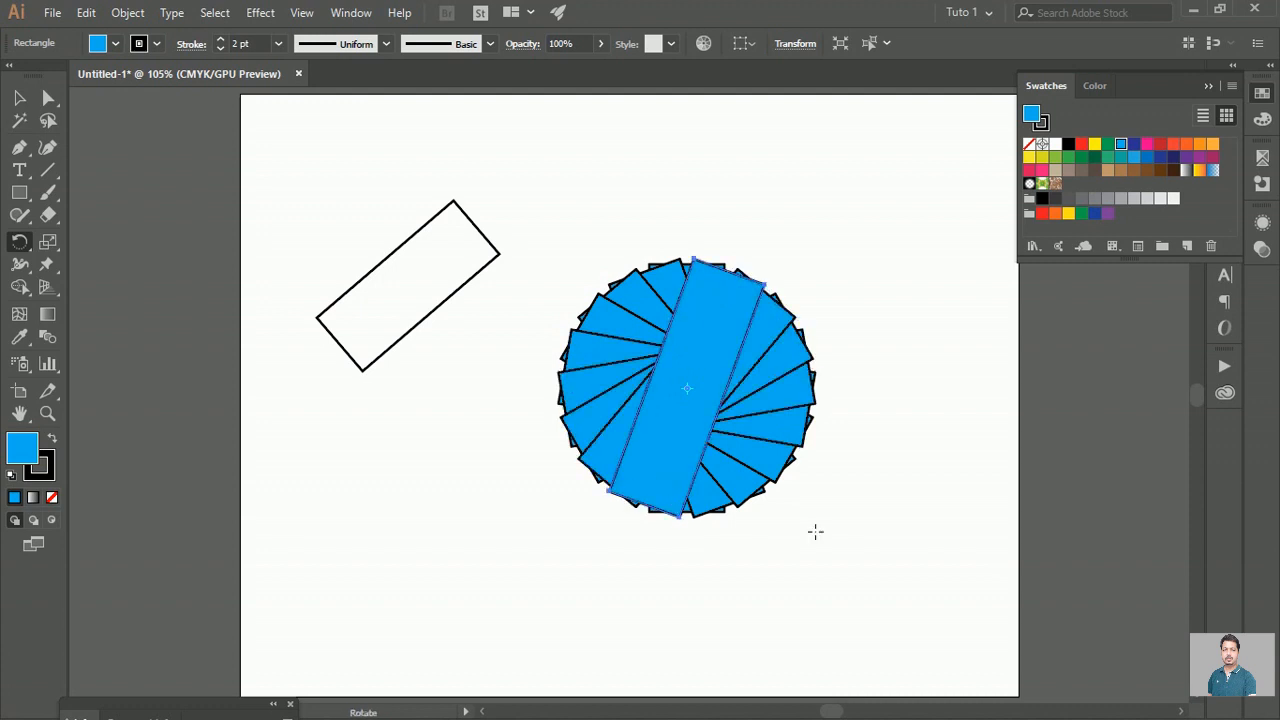
left_click(18, 98)
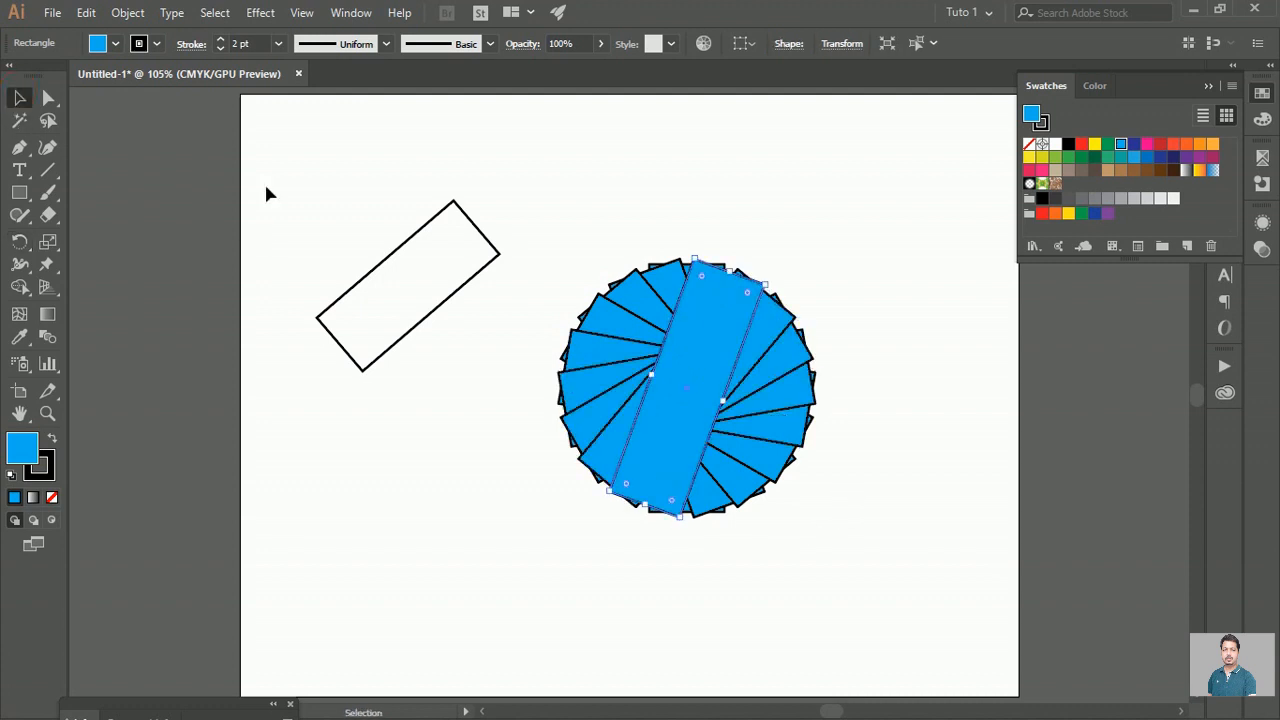
left_click(400, 197)
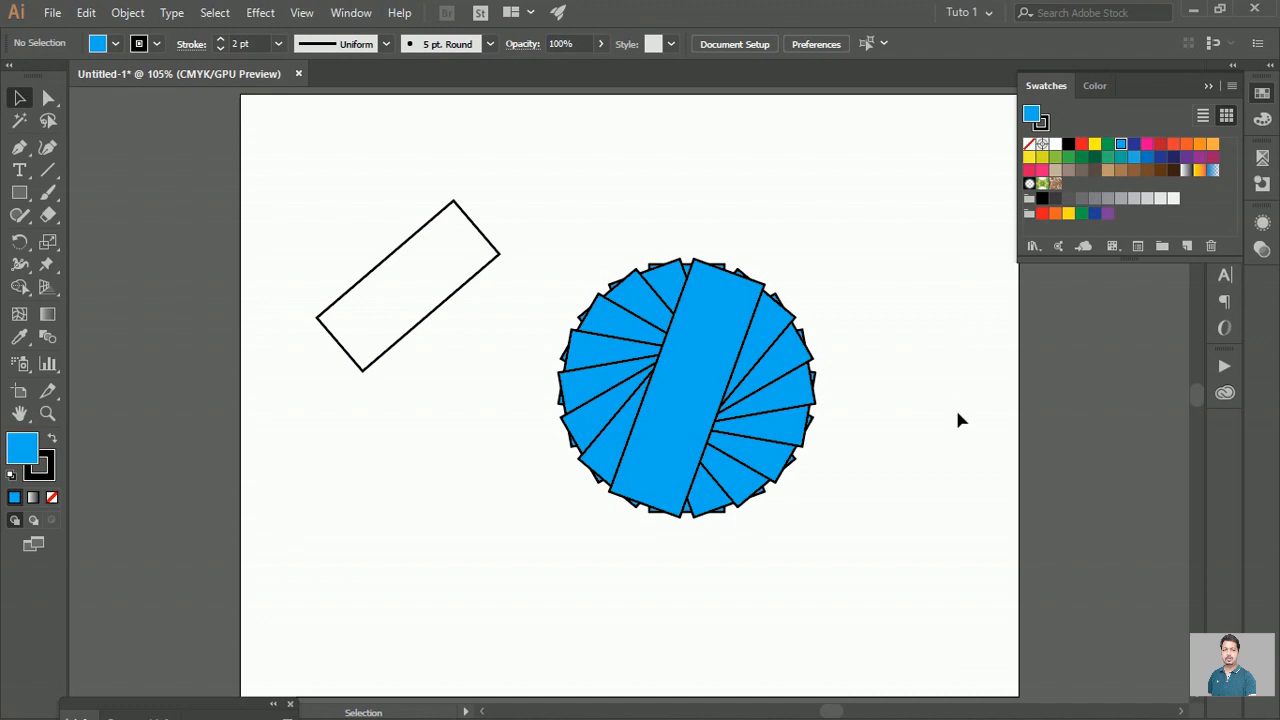
Step: Delete all artwork and draw a narrow upright blue rectangle near the artboard's upper middle
key("ctrl+a")
key("Delete")
key("m")
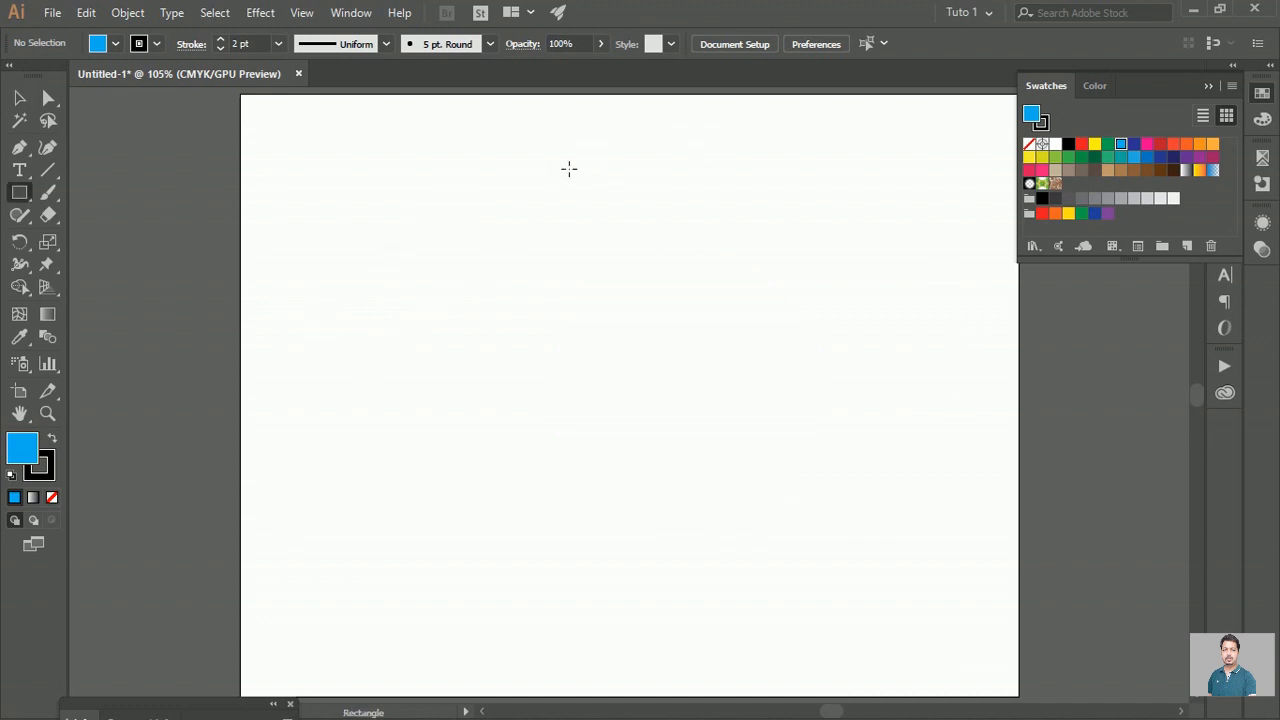
left_click_drag(570, 167, 606, 338)
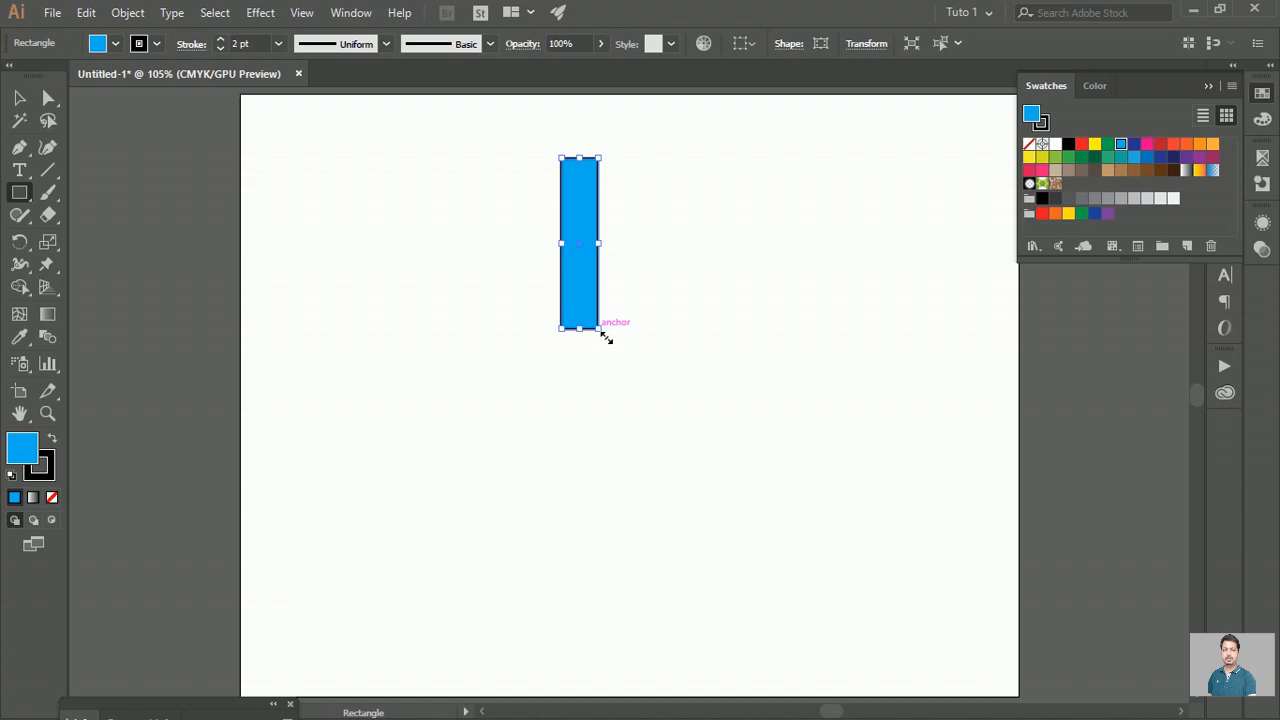
Step: Create a copy of the narrow rectangle rotated 24° around a pivot point just below its lower end
left_click(22, 242)
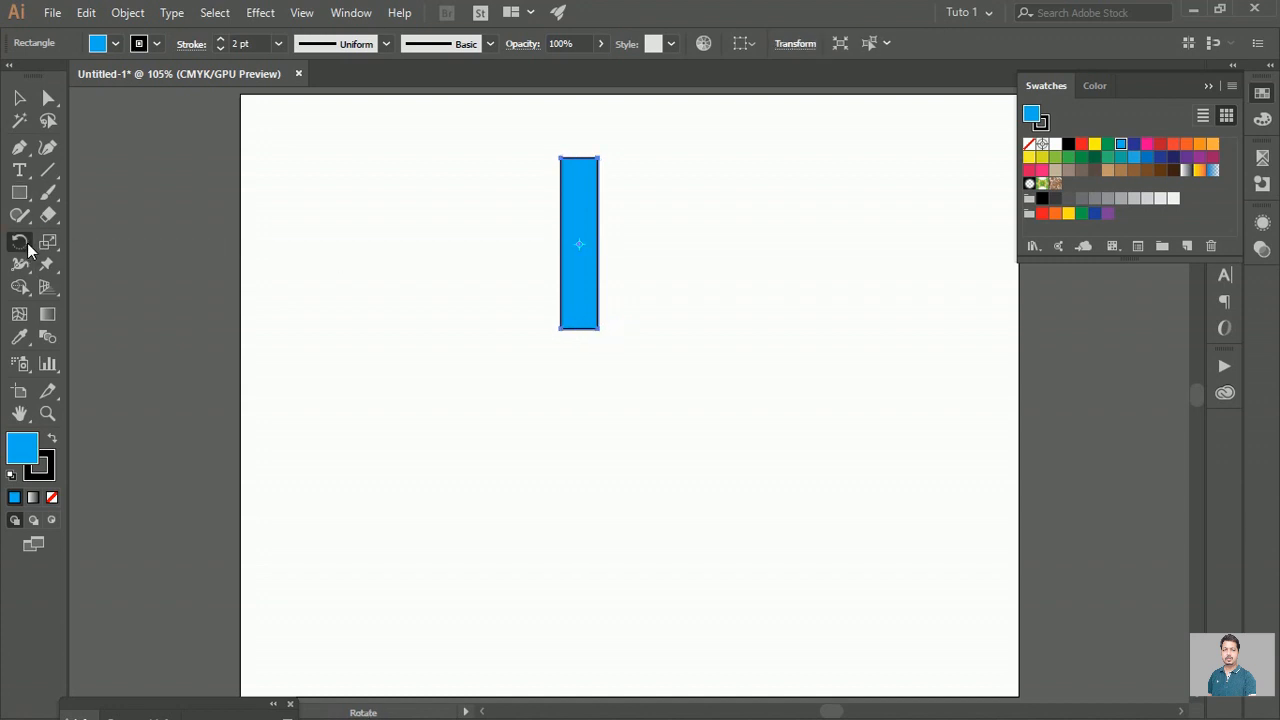
left_click(575, 379)
left_click(575, 381, "alt")
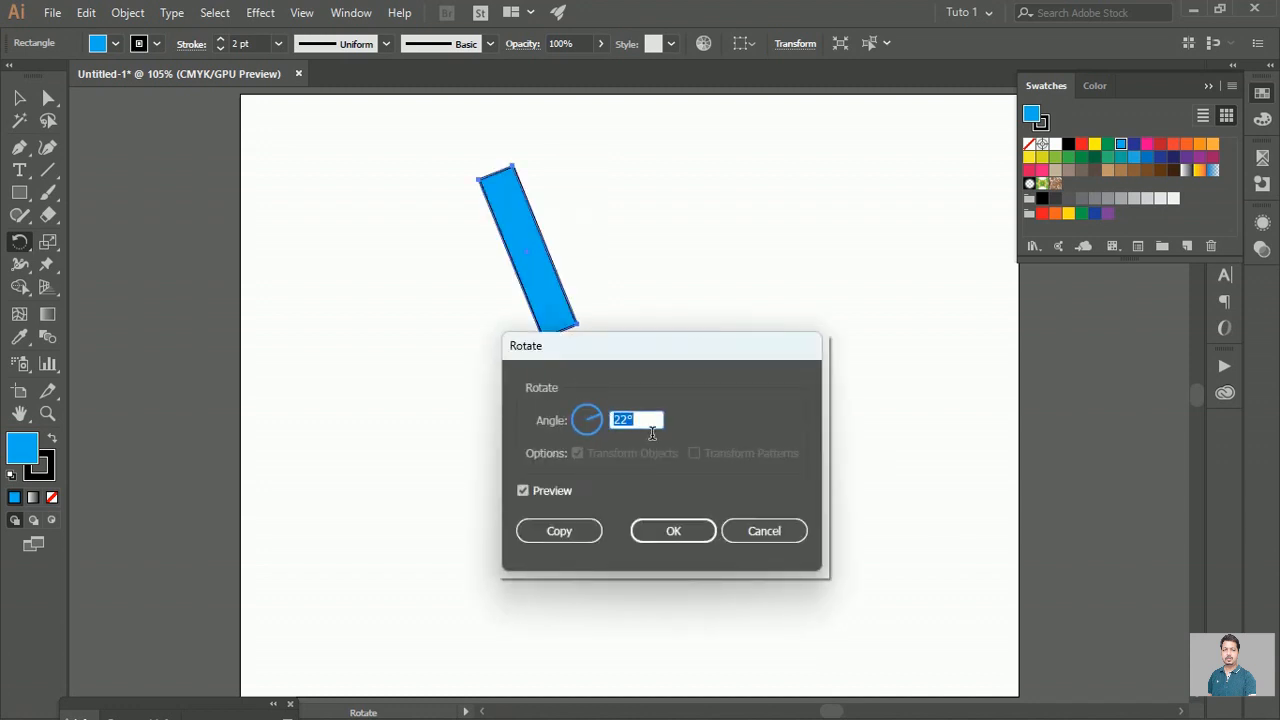
type("24")
left_click(548, 531)
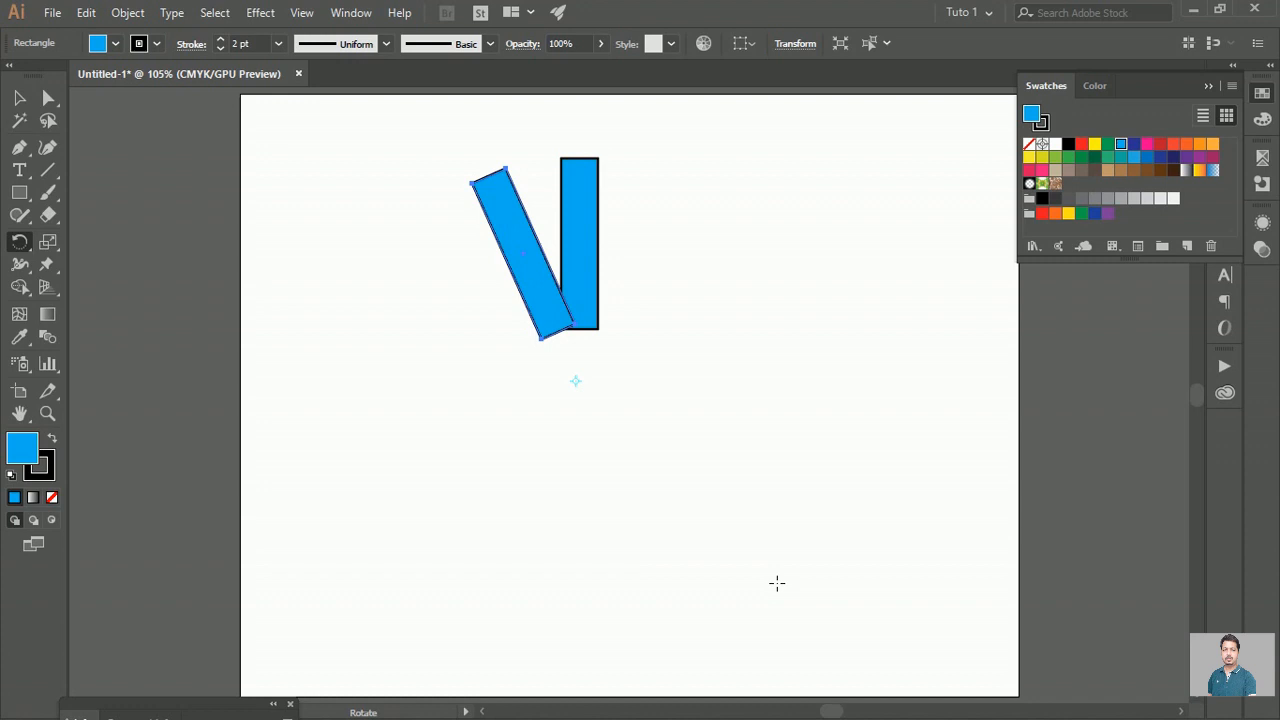
Step: Repeat the 24° rotated copy around the same pivot to build a radial ring of rectangles
key("v")
key("ctrl+d")
key("ctrl+d")
key("ctrl+d")
key("ctrl+d")
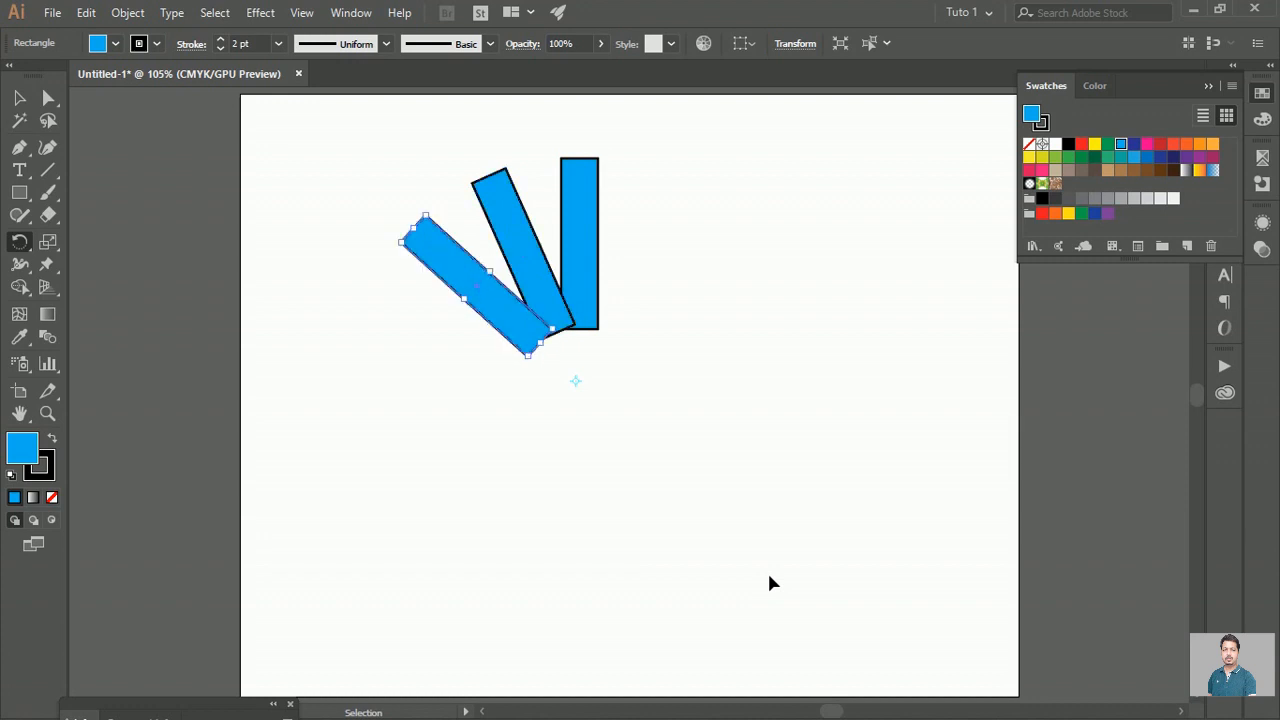
key("ctrl+d")
key("ctrl+d")
key("ctrl+d")
key("ctrl+d")
key("ctrl+d")
key("ctrl+d")
key("ctrl+d")
key("ctrl+d")
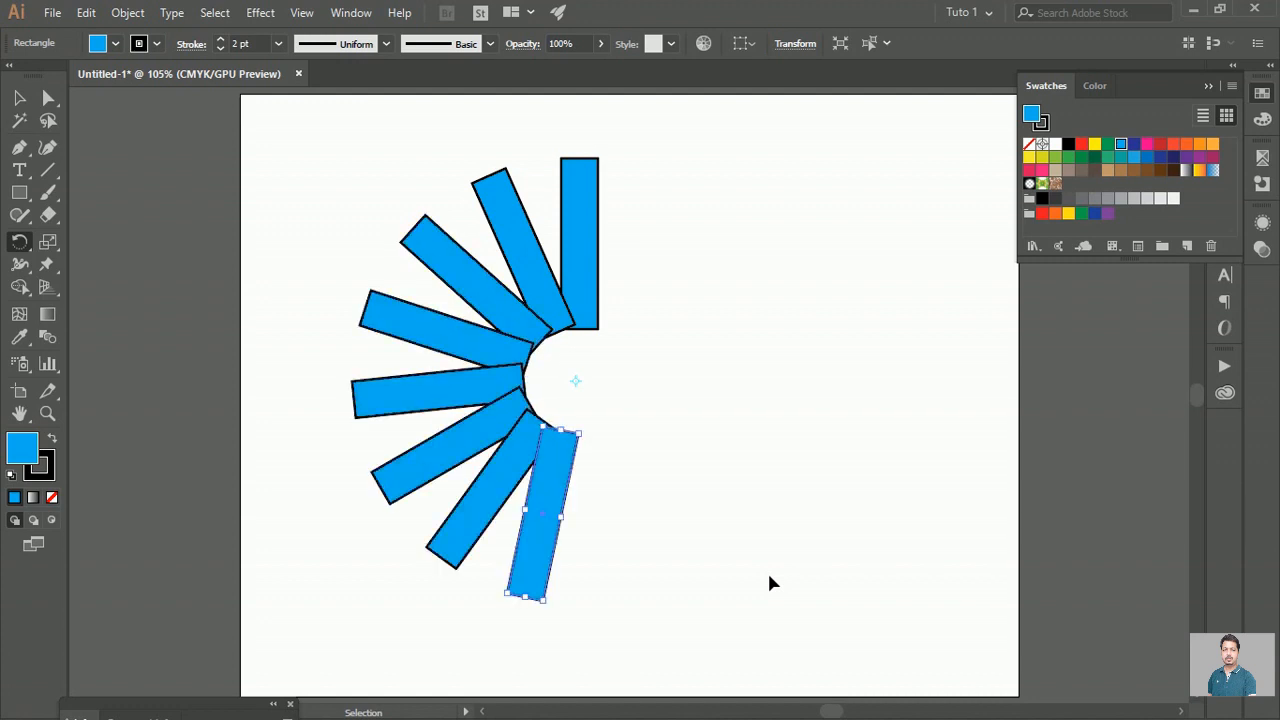
key("ctrl+d")
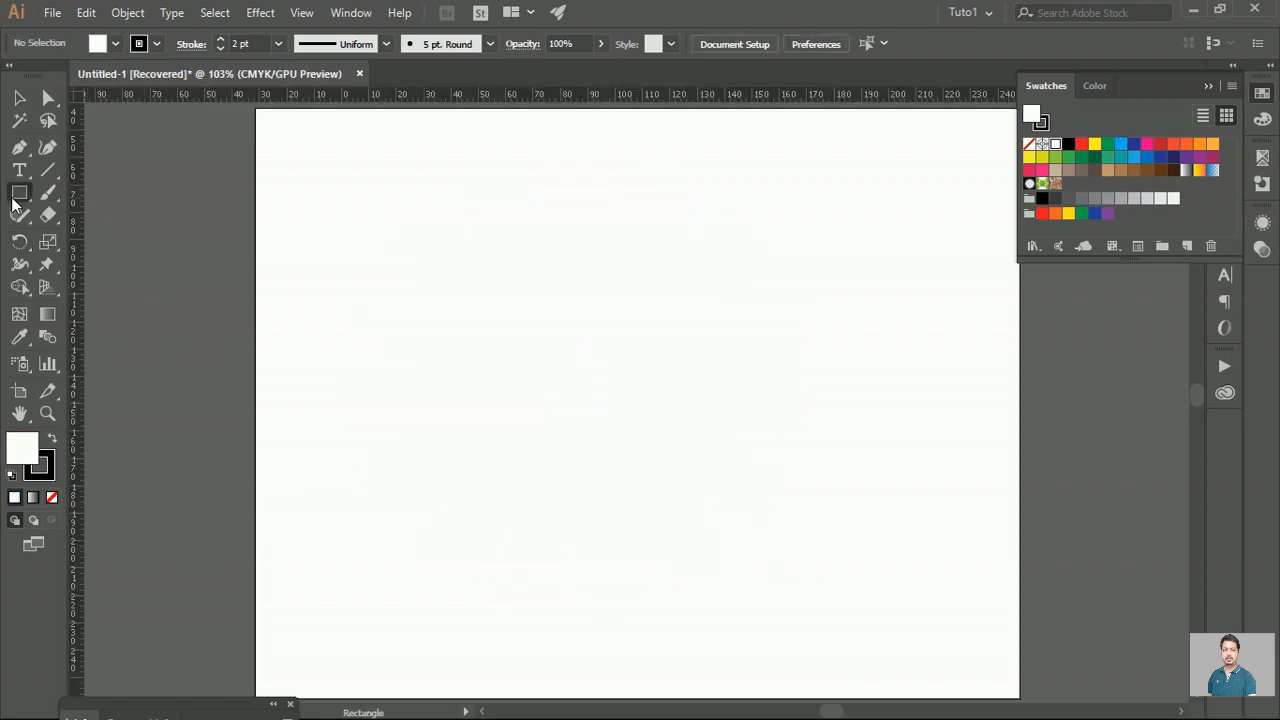
Step: Draw a circle about 127 mm in diameter from the middle of the artboard and fill it with light blue
left_click(15, 196)
left_click(99, 240)
left_click_drag(632, 388, 813, 543)
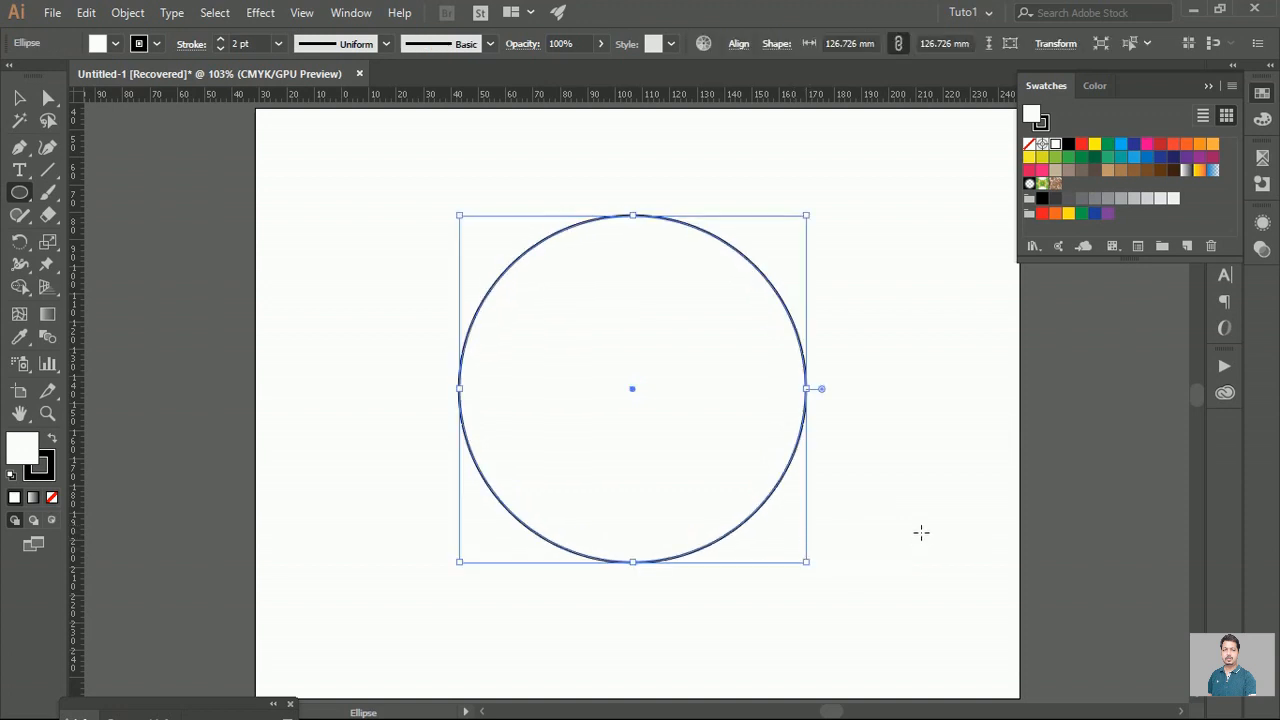
left_click(1124, 145)
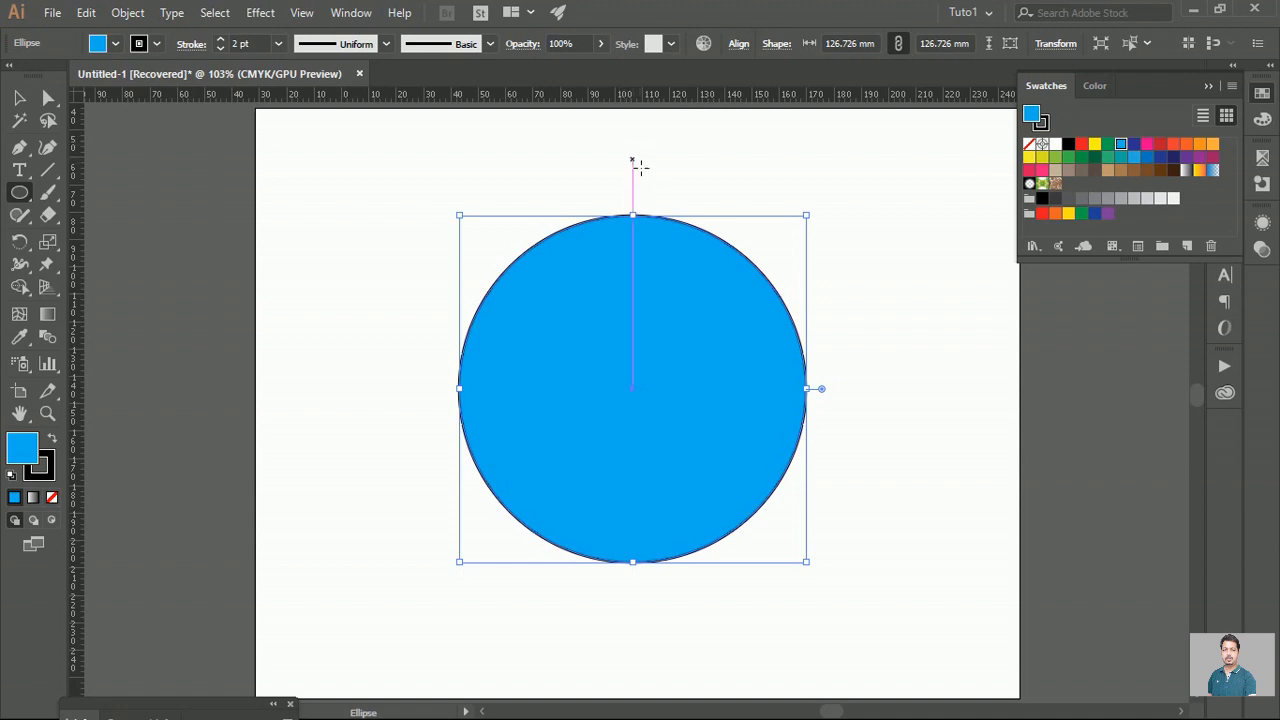
Step: Draw a circle about 18 mm wide centred above the large one and copy it rotated 18° around the large circle's centre
left_click_drag(632, 160, 657, 194)
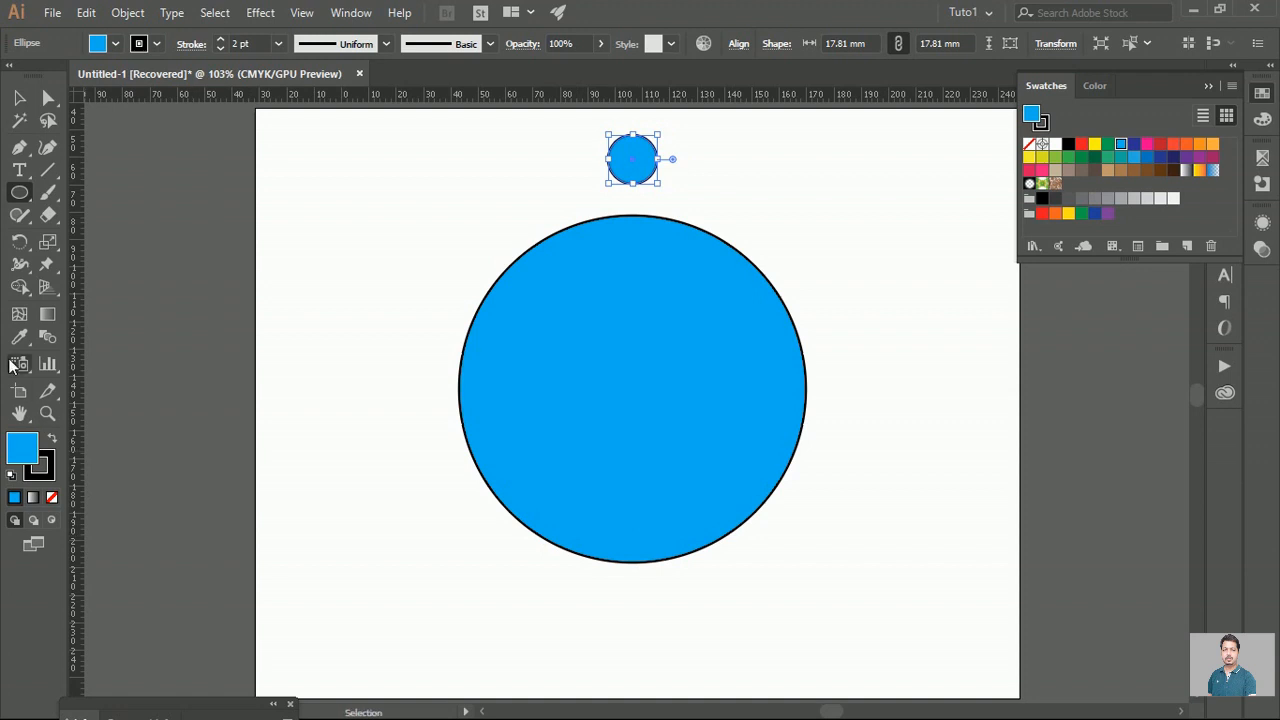
left_click(24, 244)
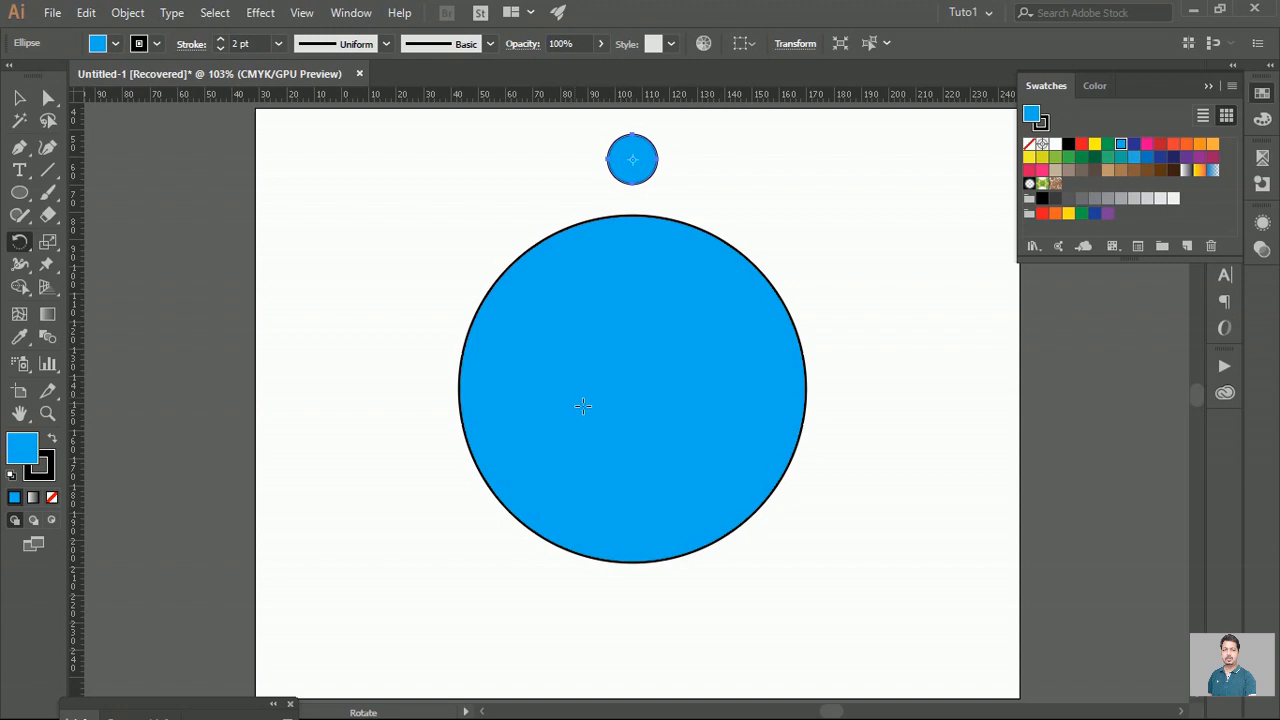
left_click(638, 398, "alt")
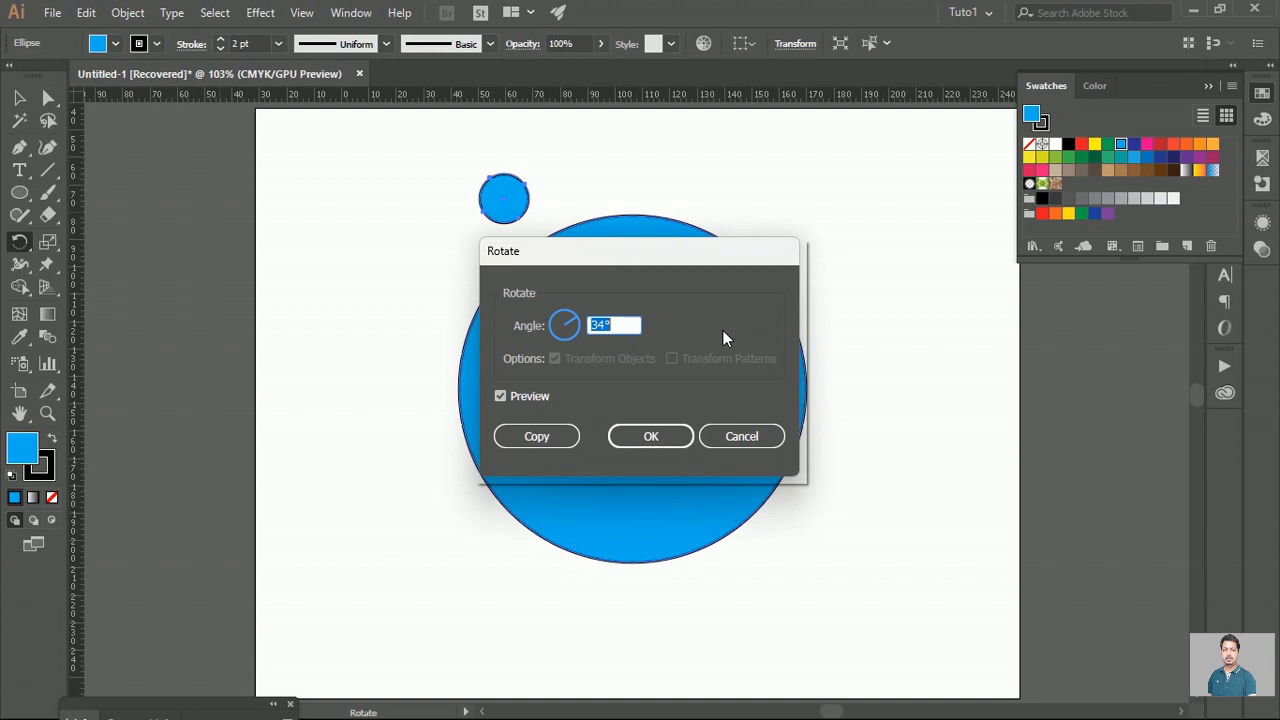
type("18")
left_click(540, 442)
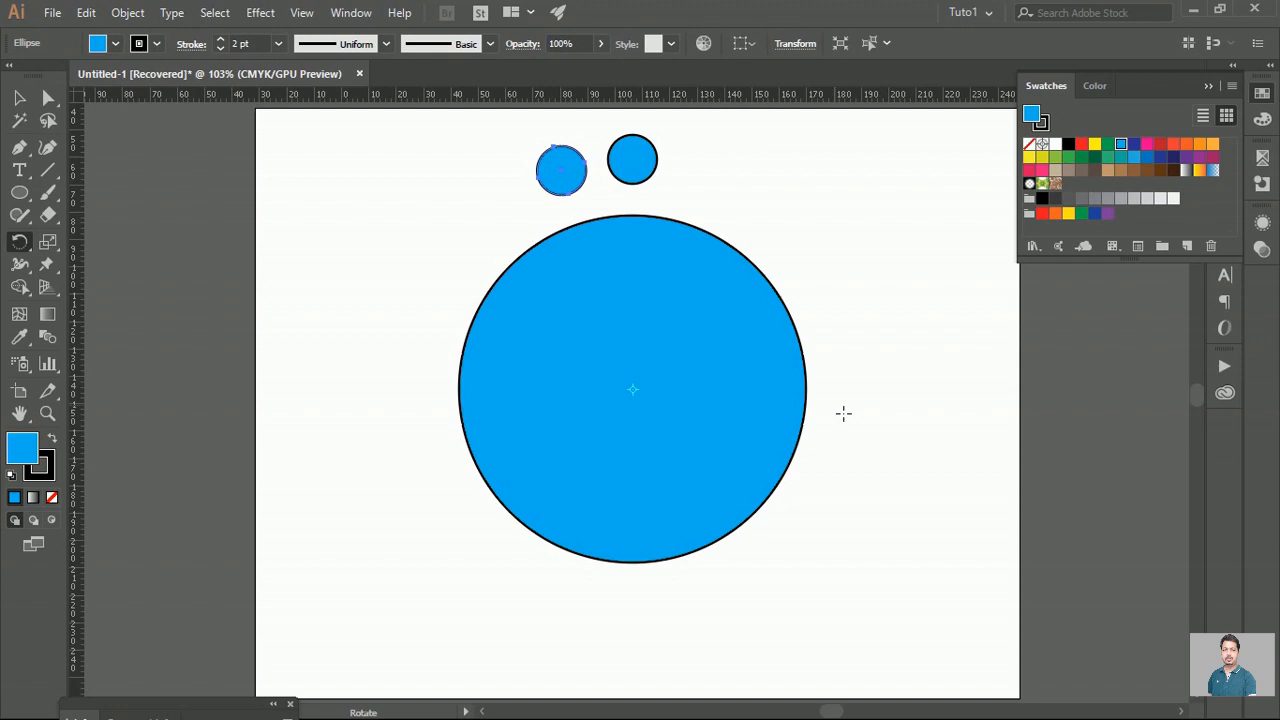
Step: Repeat the 18° rotated copy until small circles surround the whole large circle, and deselect the artwork
key("v")
key("ctrl+d")
key("ctrl+d")
key("ctrl+d")
key("ctrl+d")
key("ctrl+d")
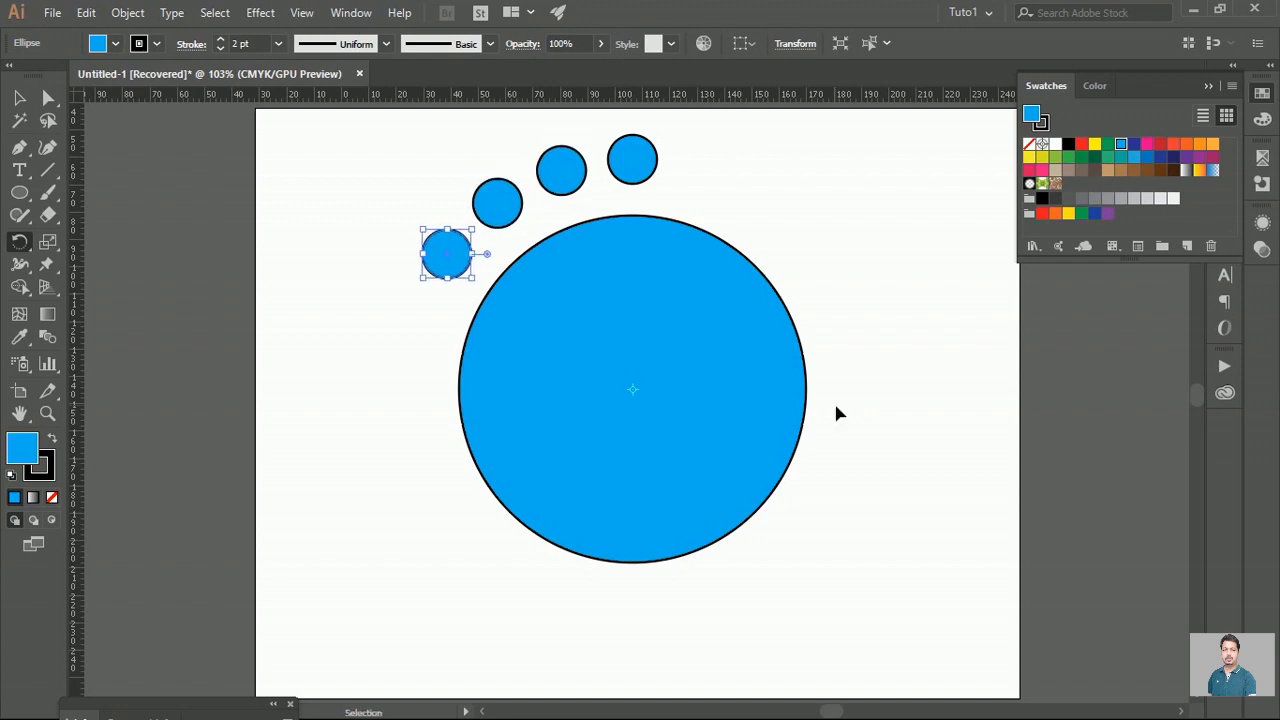
key("ctrl+d")
key("ctrl+d")
key("ctrl+d")
key("ctrl+d")
key("ctrl+d")
key("ctrl+d")
key("ctrl+d")
key("ctrl+d")
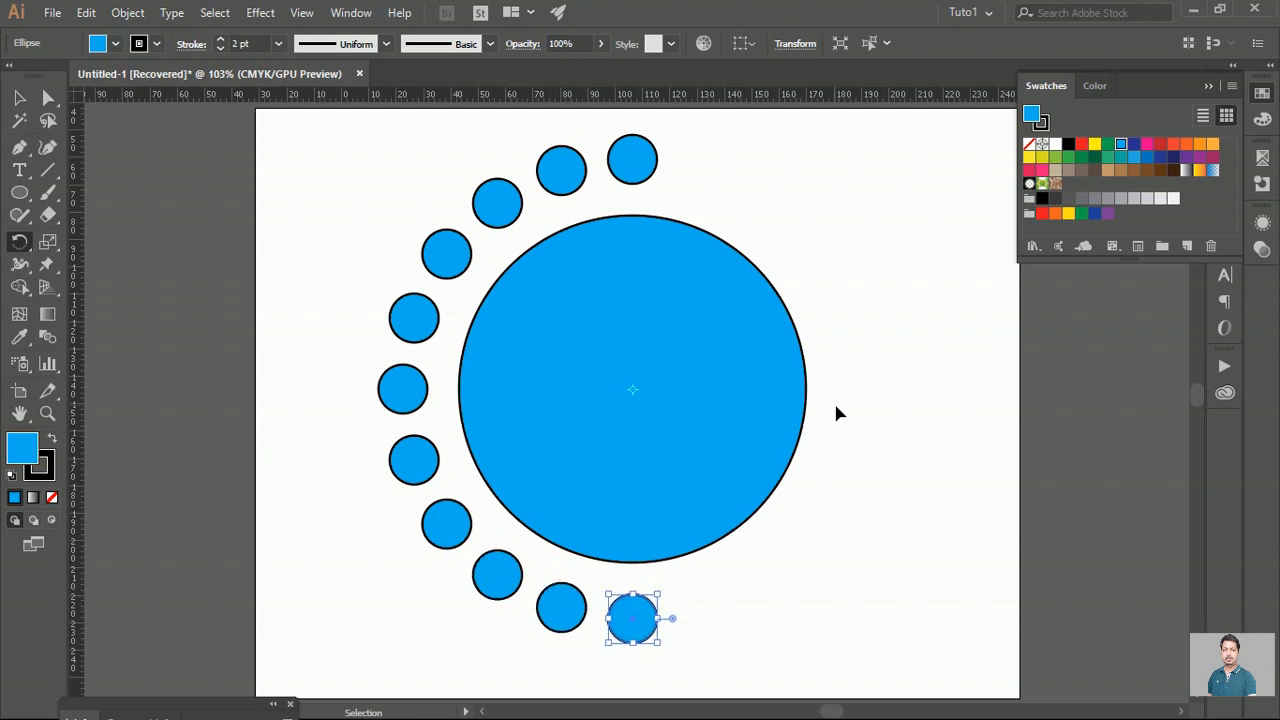
key("ctrl+d")
key("ctrl+d")
key("ctrl+d")
key("ctrl+d")
key("ctrl+d")
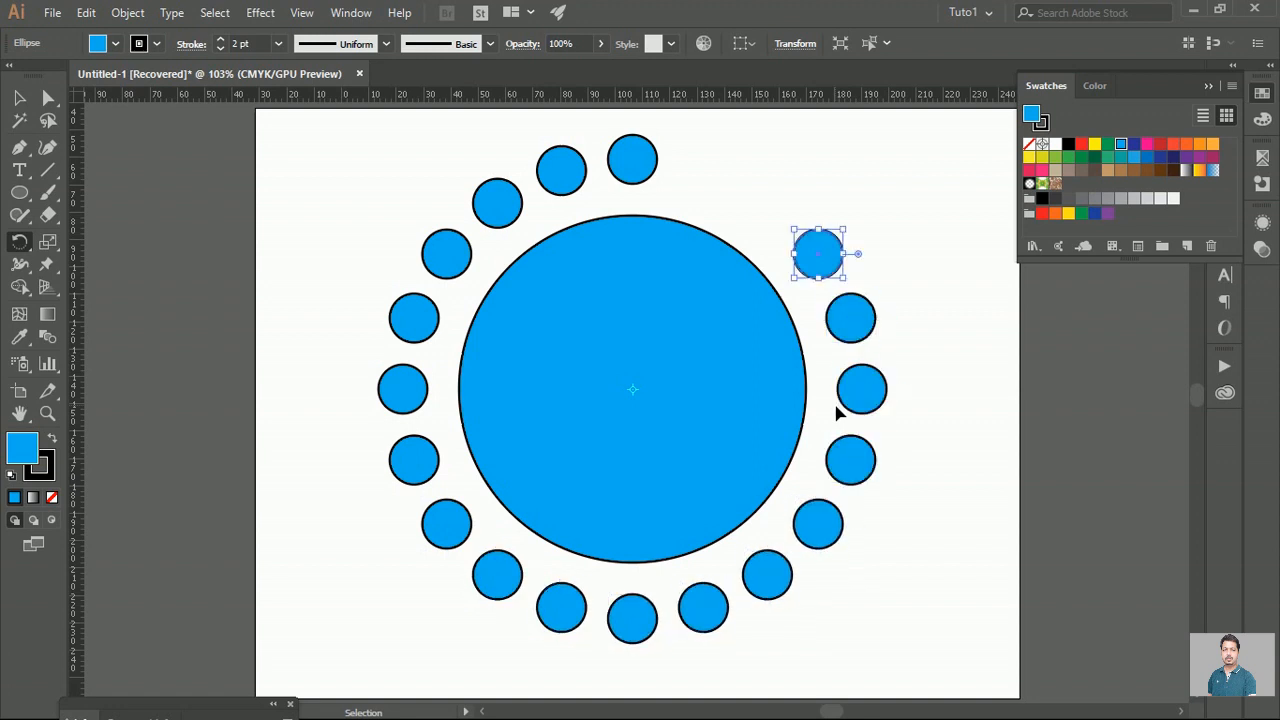
key("r")
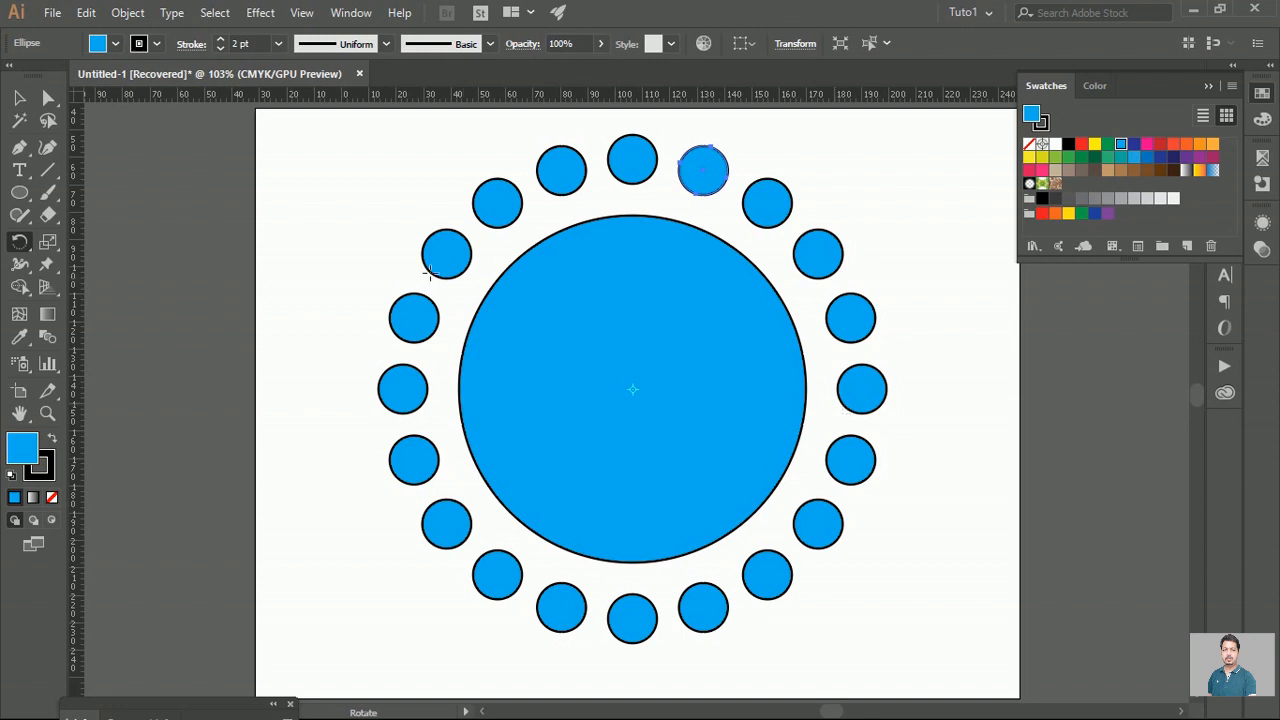
left_click(19, 97)
left_click(291, 217)
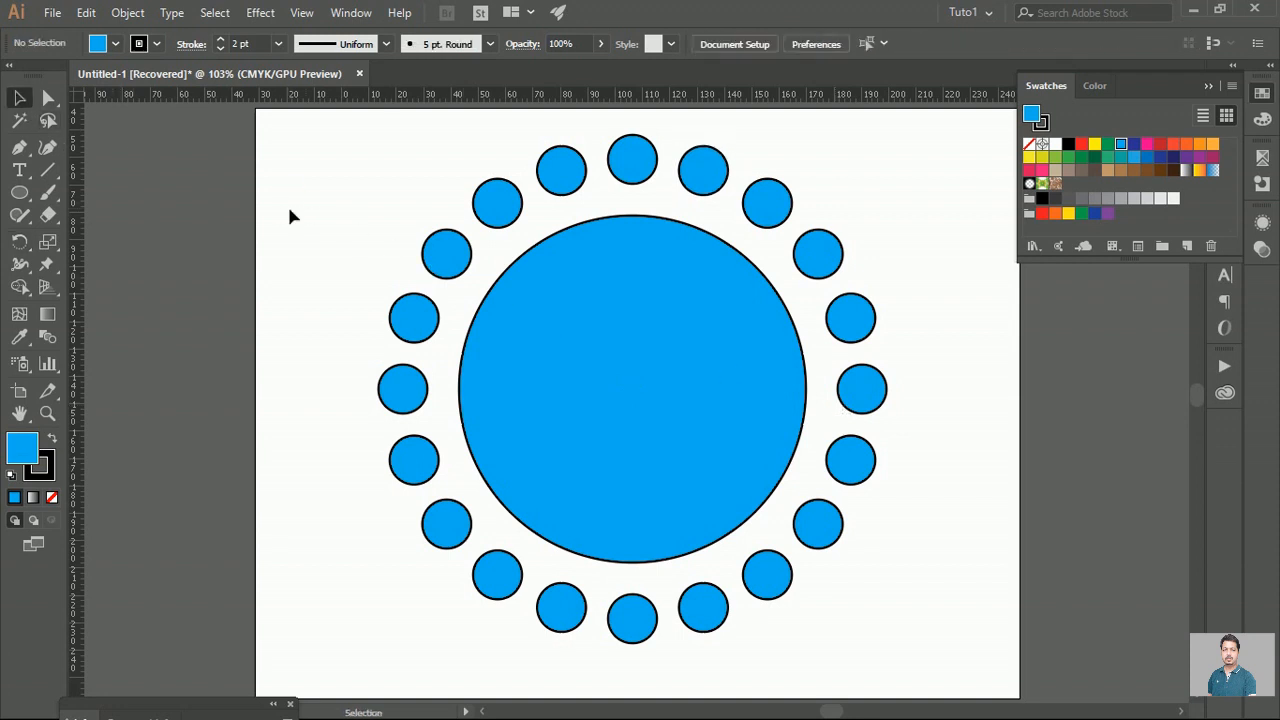
Step: Remove the stroke from the large circle and all the small circles around it, and deselect the artwork
left_click_drag(308, 120, 962, 643)
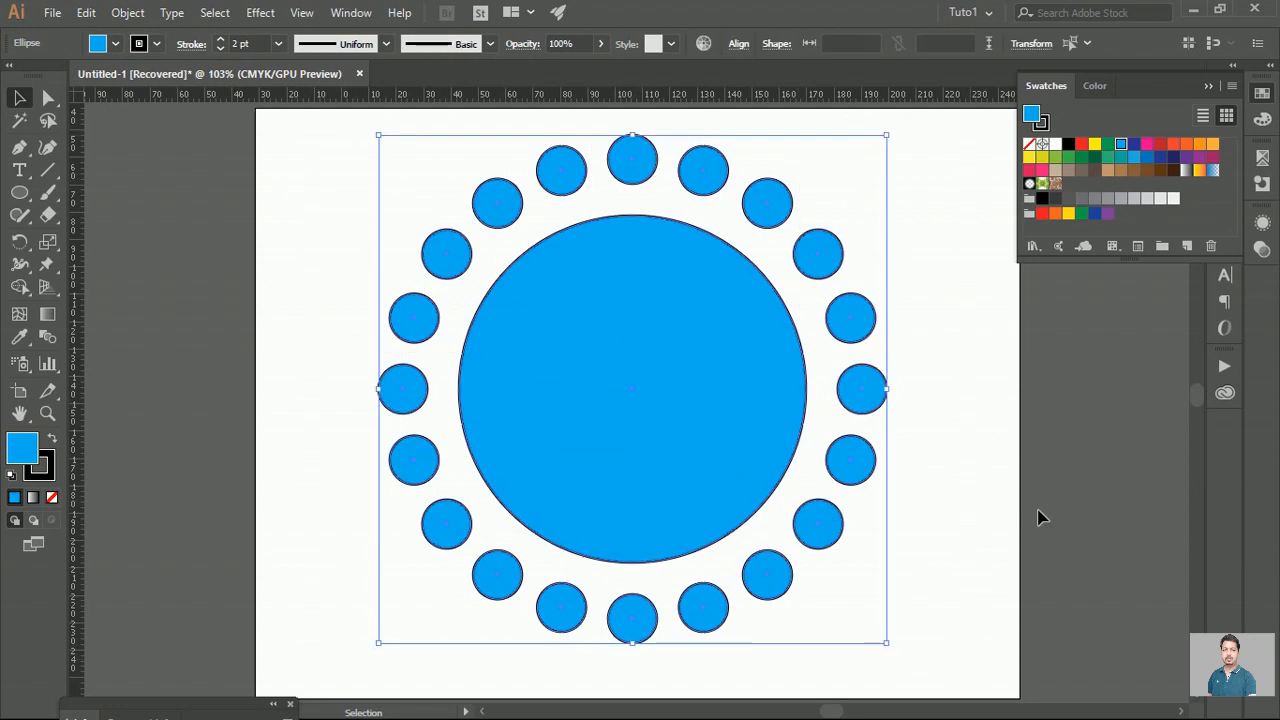
key("x")
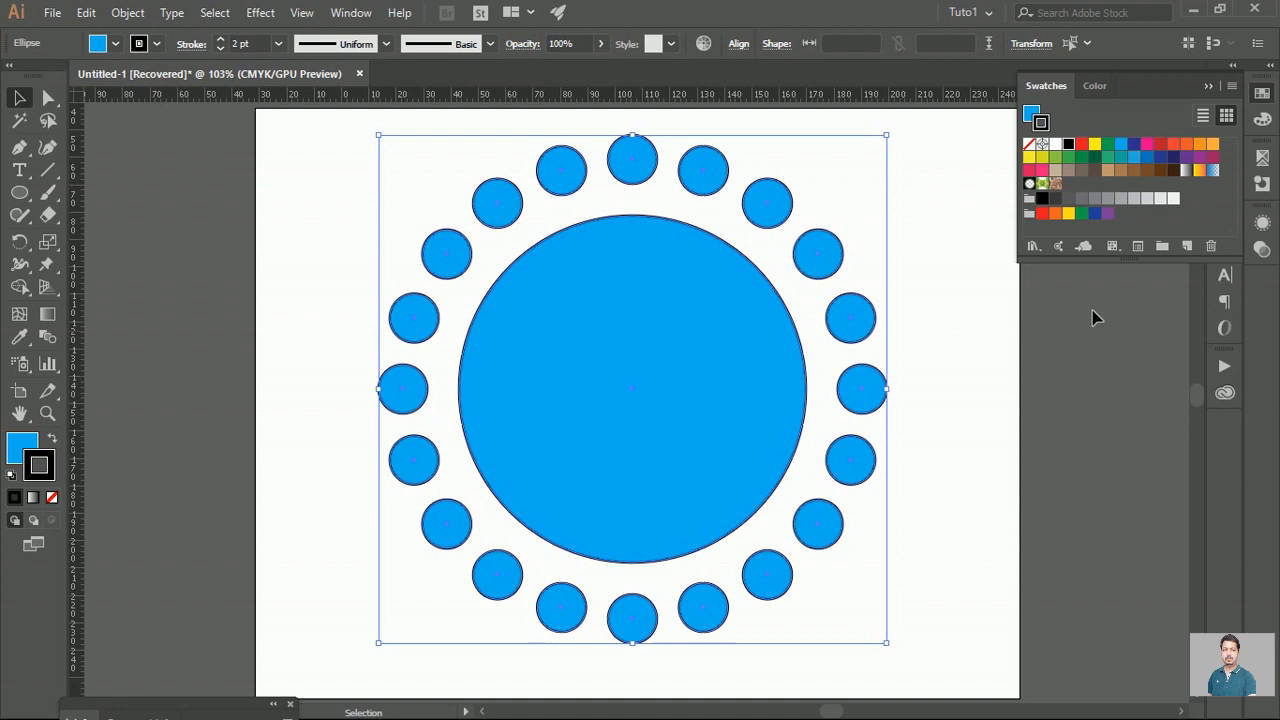
left_click(1030, 144)
left_click(933, 251)
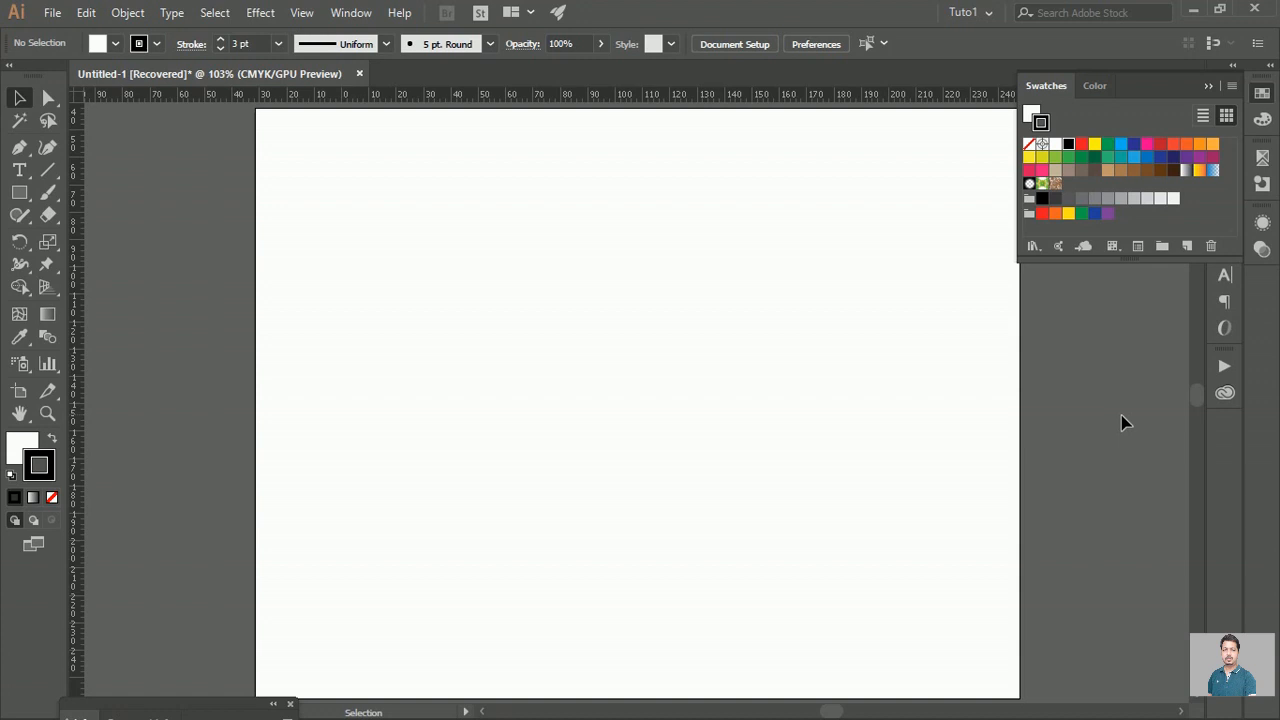
Step: Make Reflect the active transform tool and draw an open zigzag half-tree outline with the Pen tool, ending in a horizontal base about 74 mm long
left_click(25, 240)
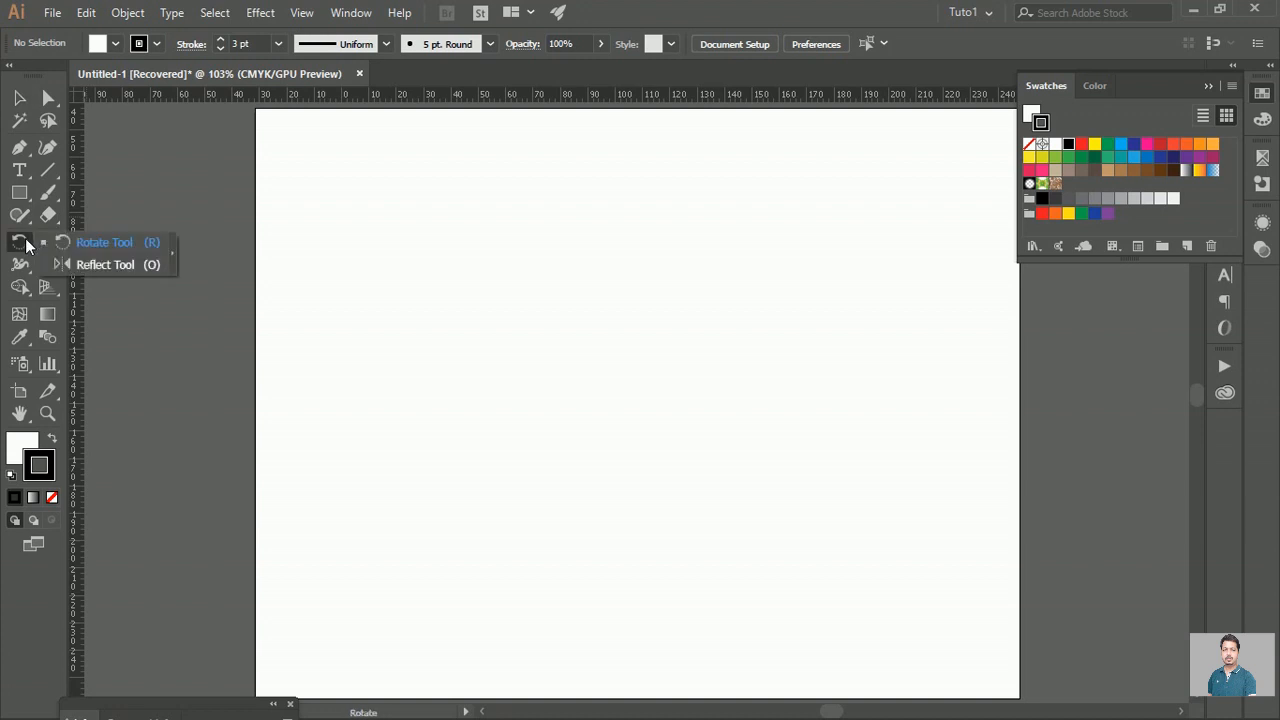
left_click(85, 264)
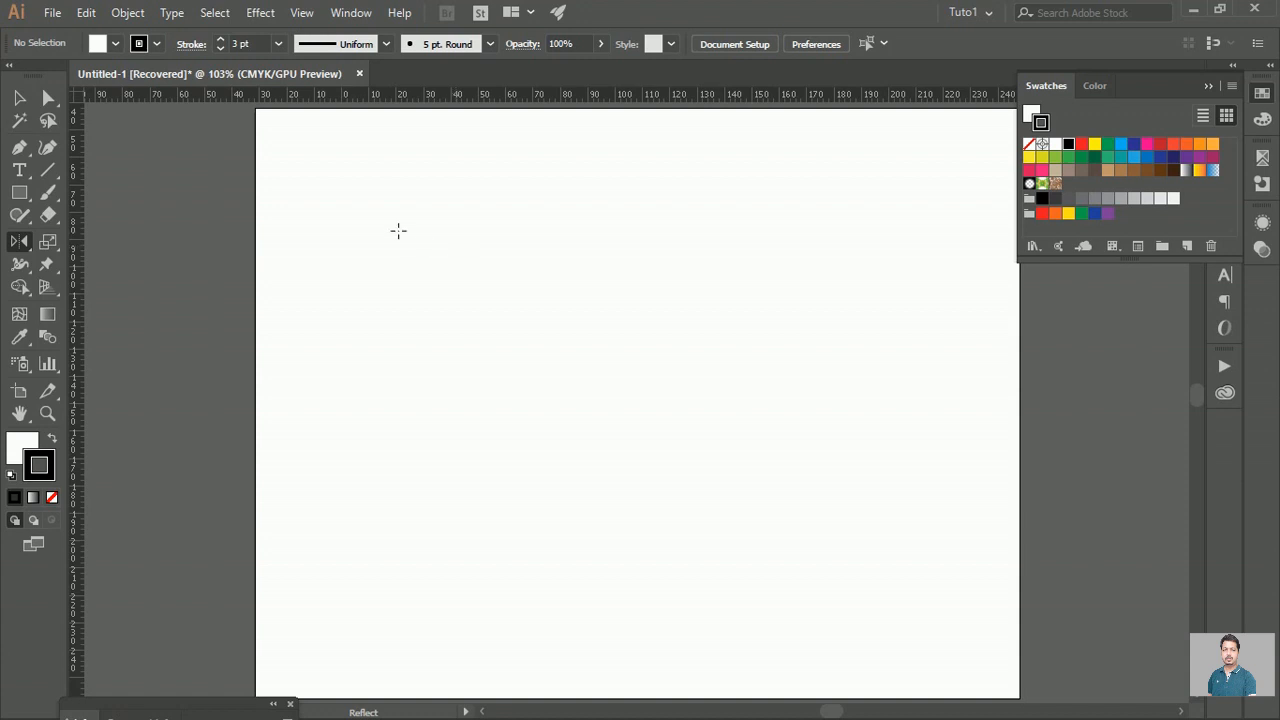
left_click(19, 147)
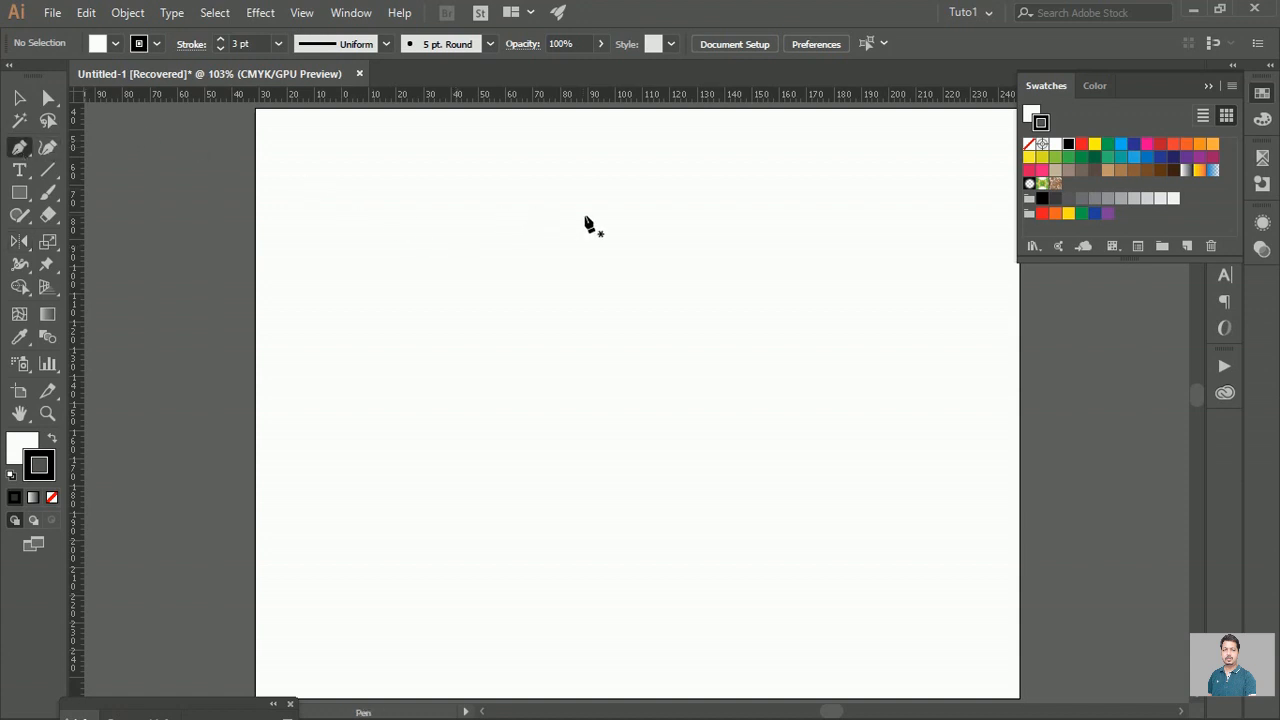
left_click(580, 160)
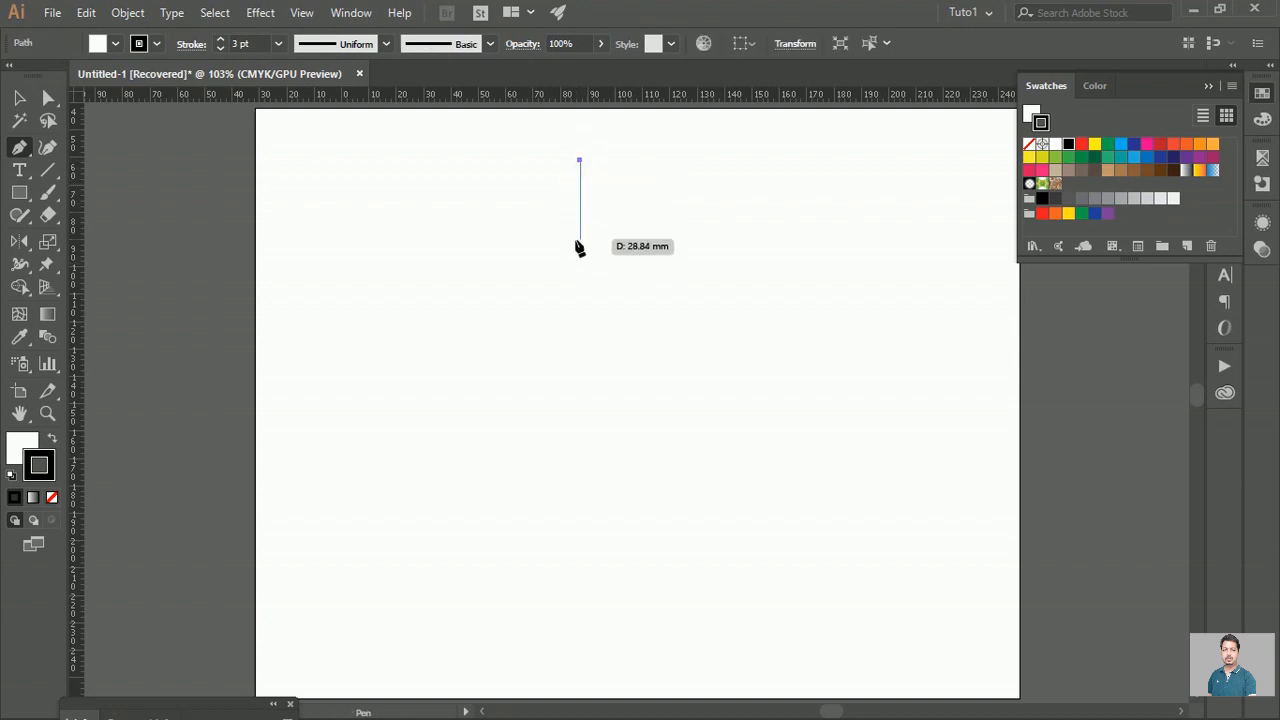
left_click(580, 238)
left_click(507, 277)
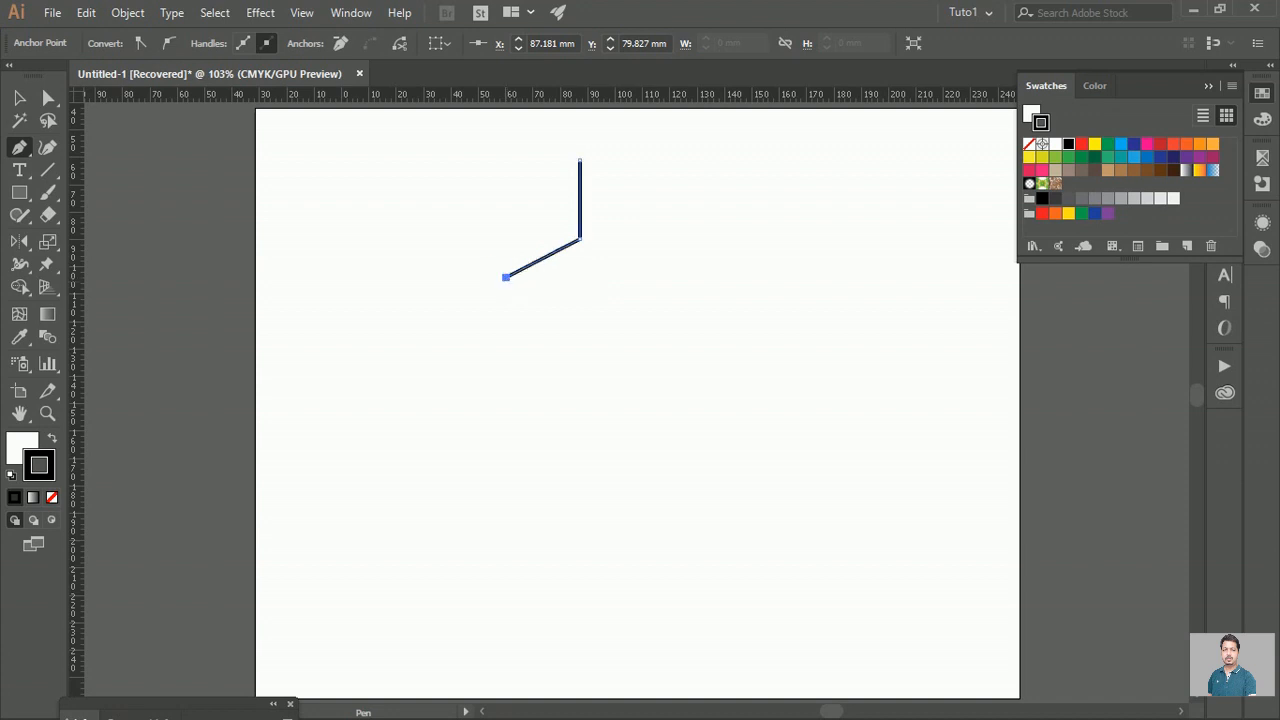
left_click(565, 360)
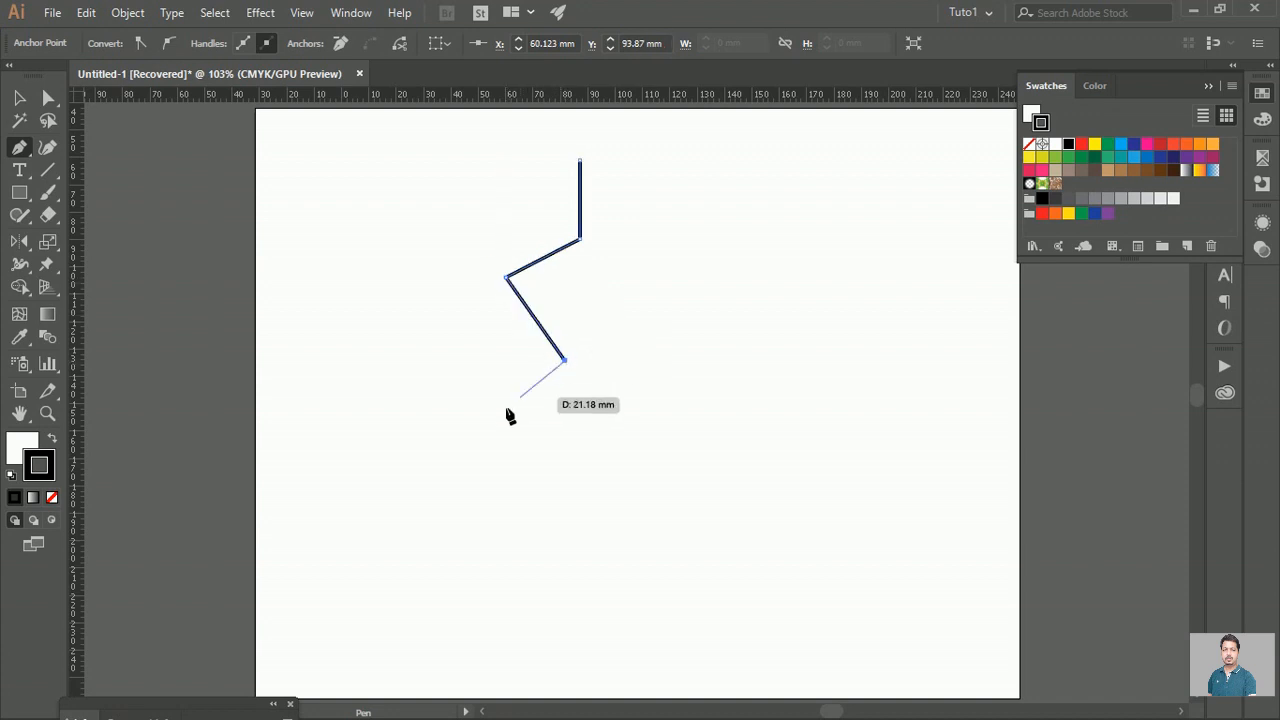
left_click(436, 447)
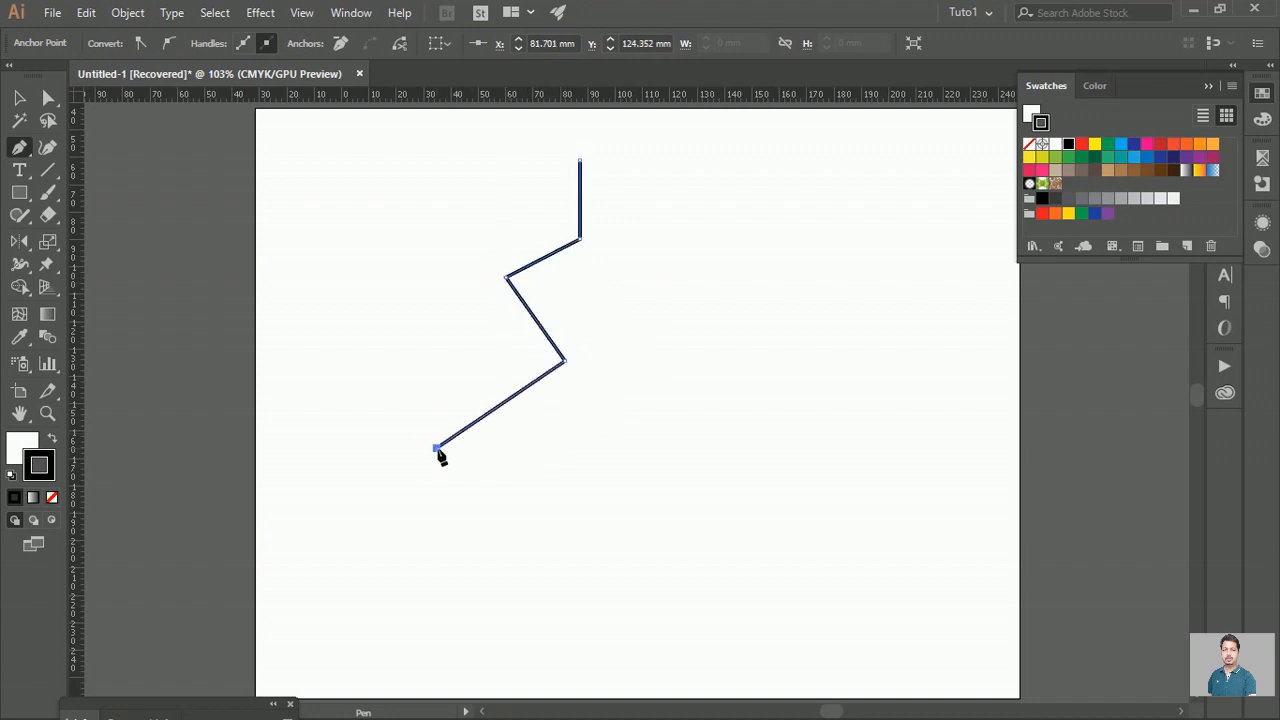
left_click(554, 482)
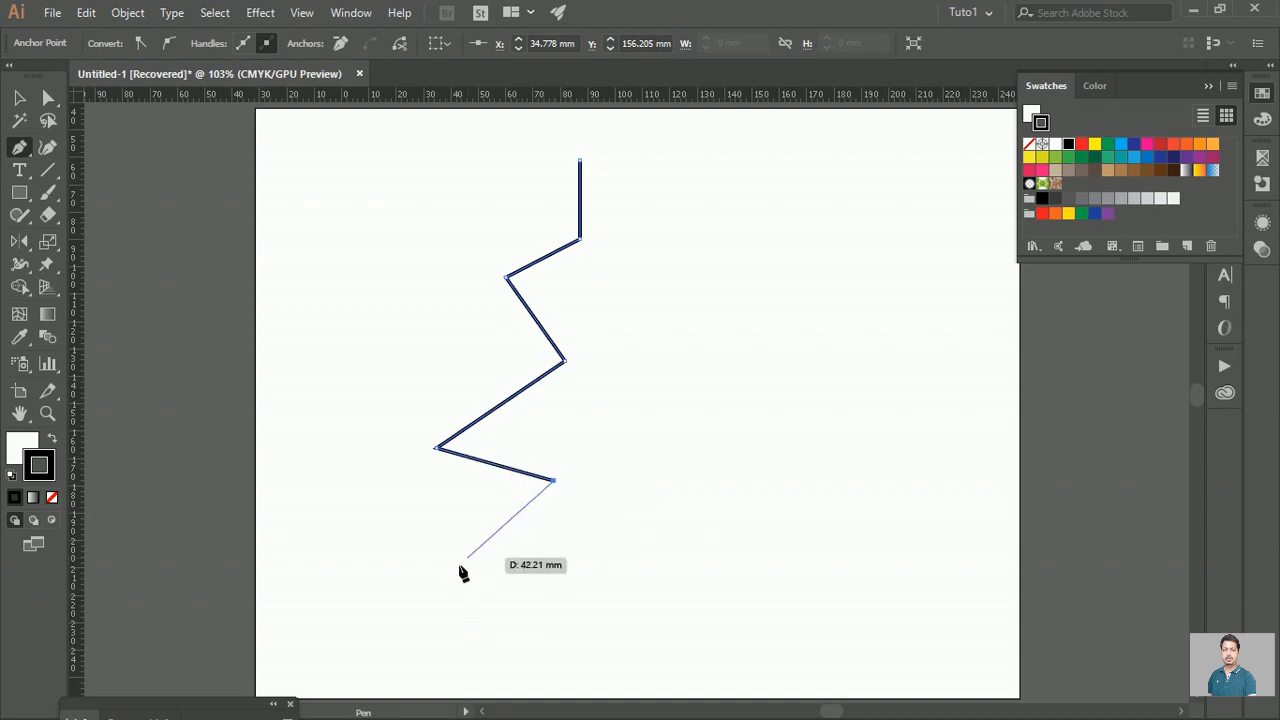
left_click(425, 605)
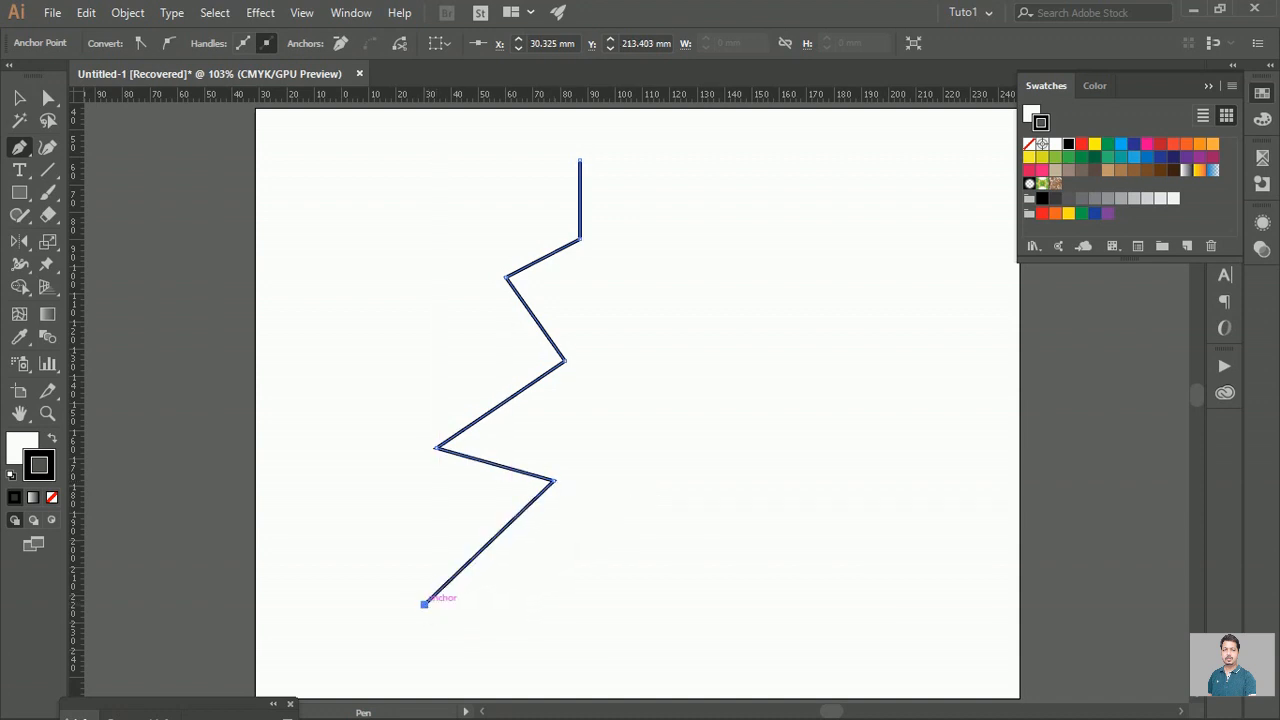
left_click(628, 604)
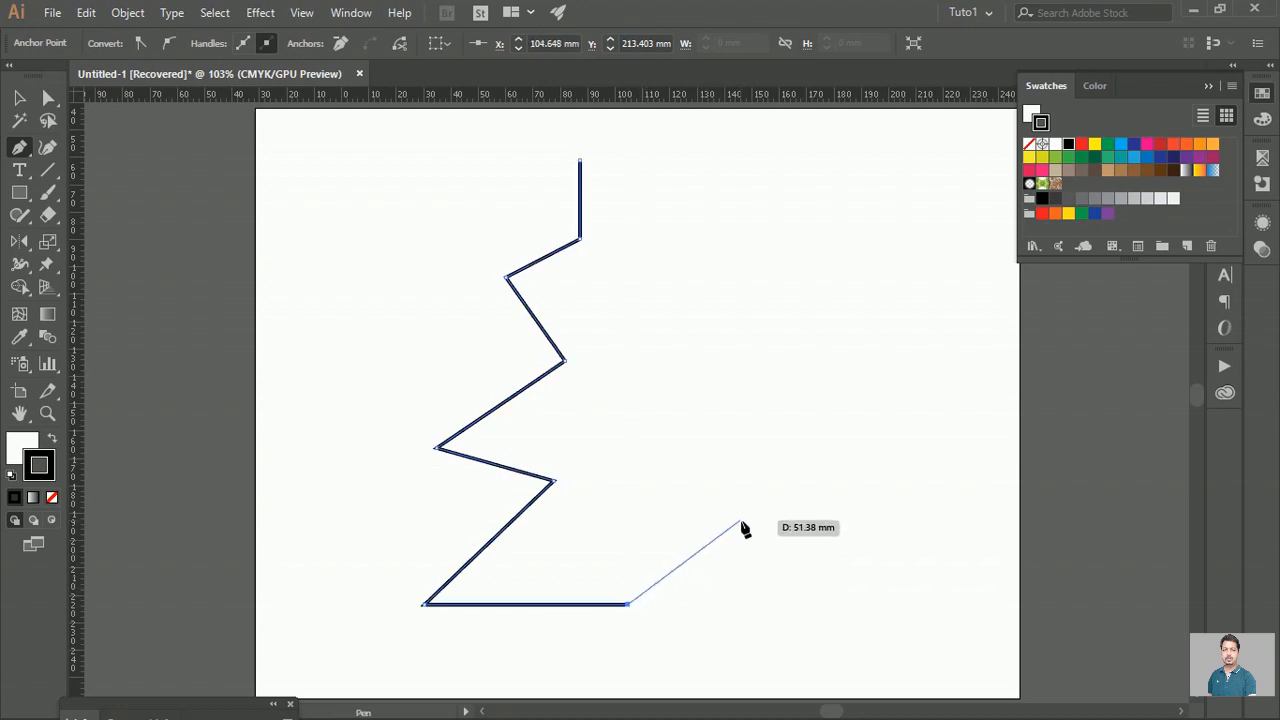
key("Escape")
left_click(19, 97)
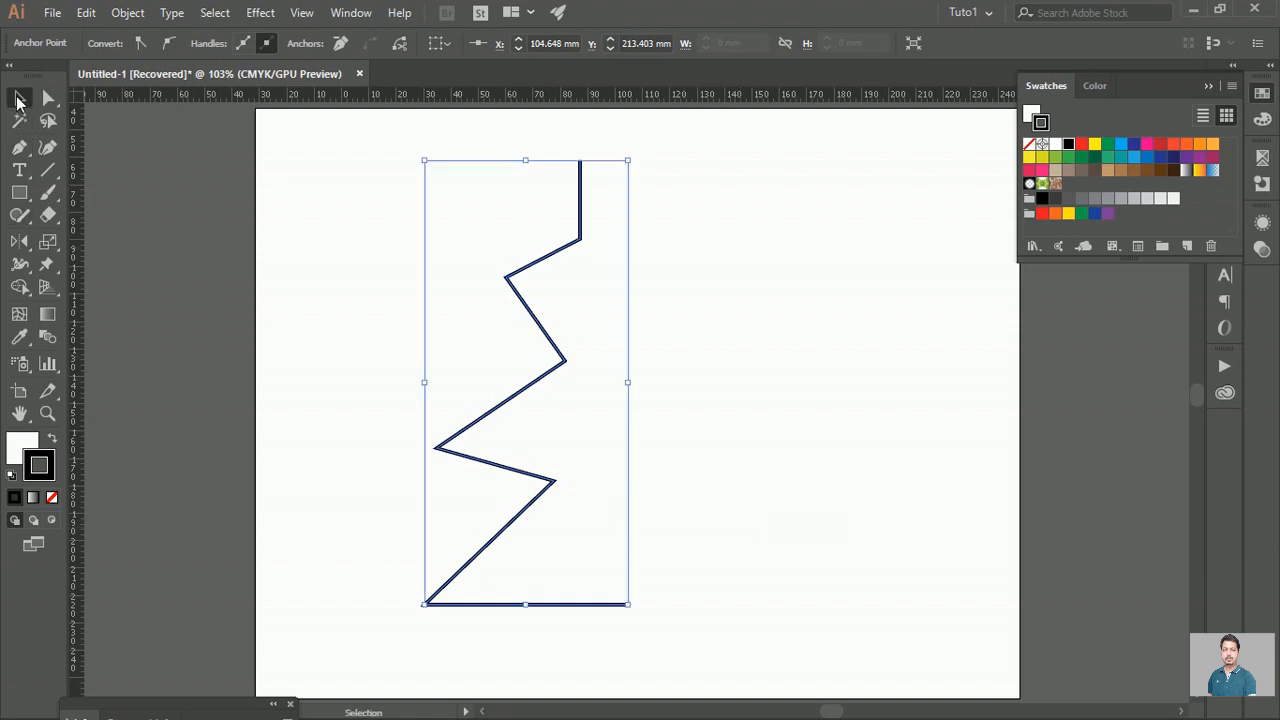
left_click(336, 119)
Step: Select the zigzag path and create a reflected copy of it across the vertical axis through its centre
left_click_drag(354, 149, 662, 649)
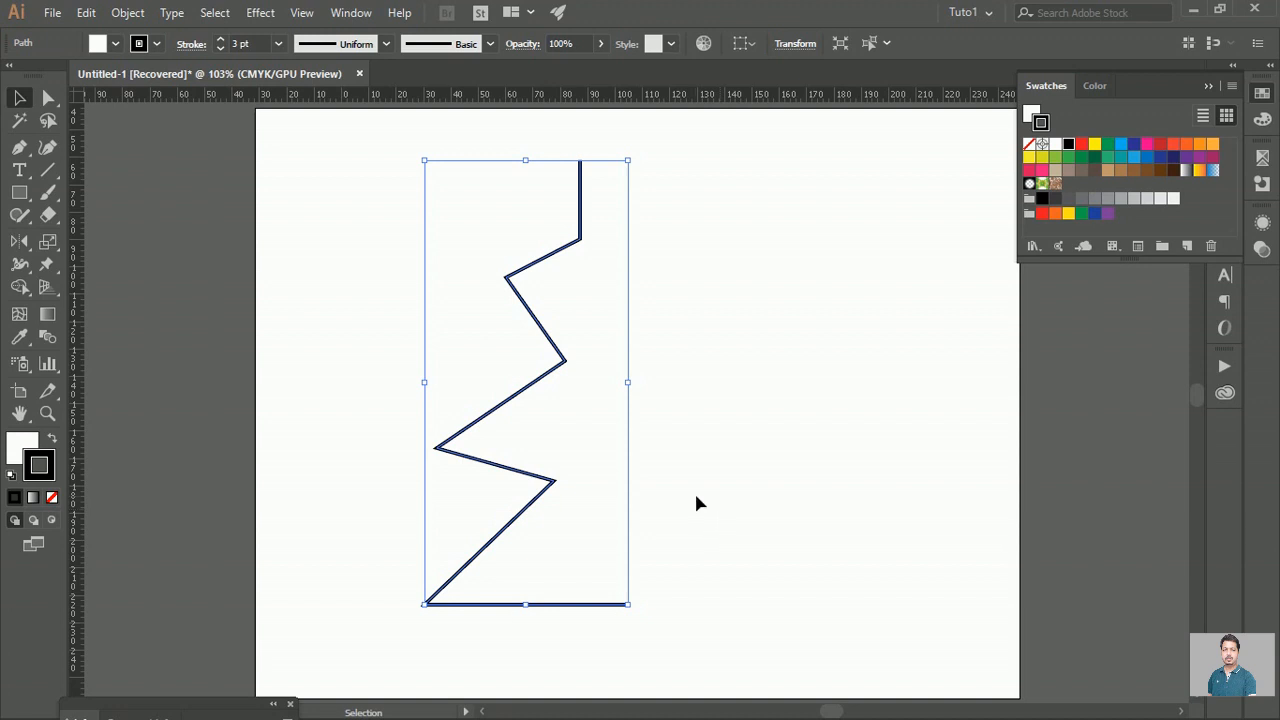
double_click(20, 242)
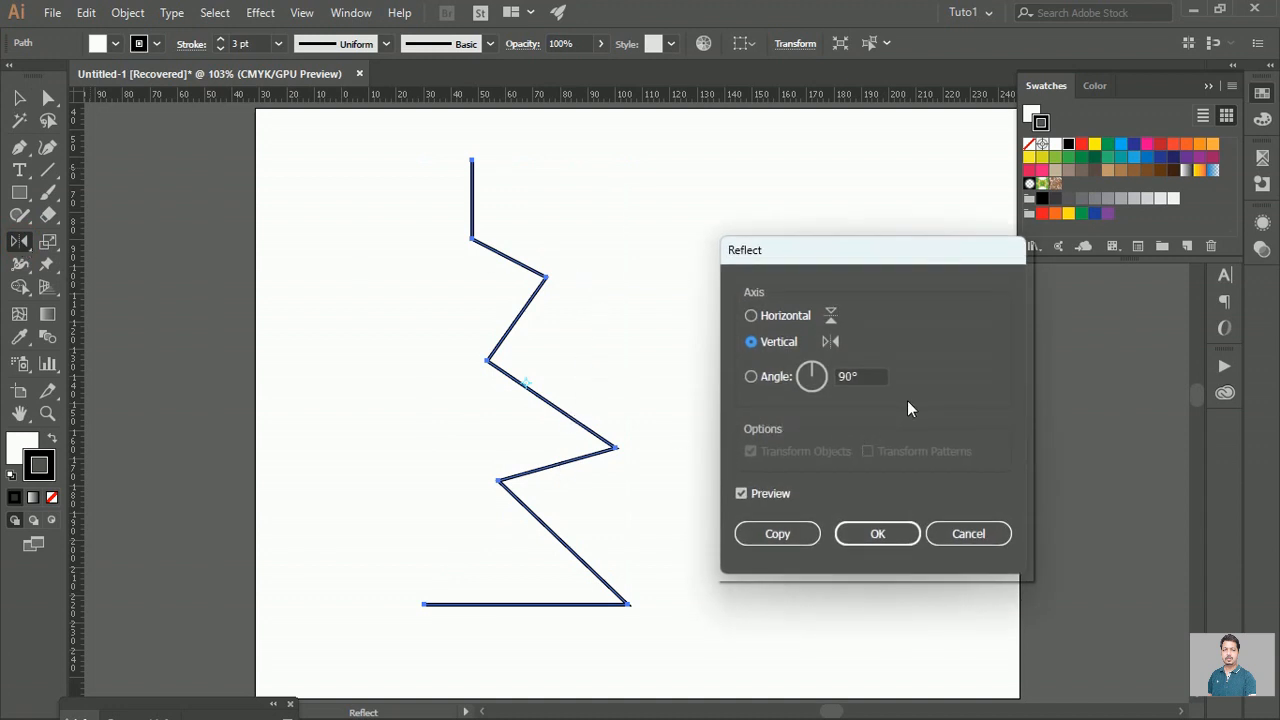
left_click(777, 534)
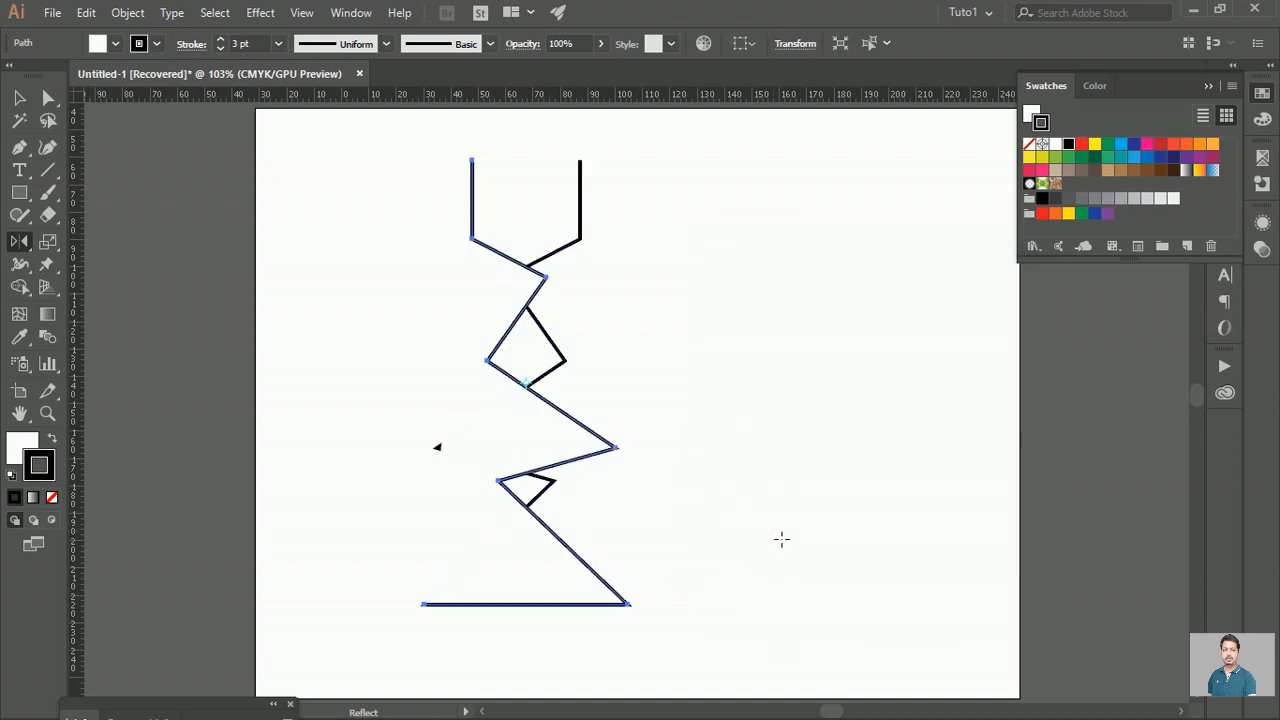
Step: Move the mirrored copy to the right of the original zigzag path and deselect it
left_click(20, 98)
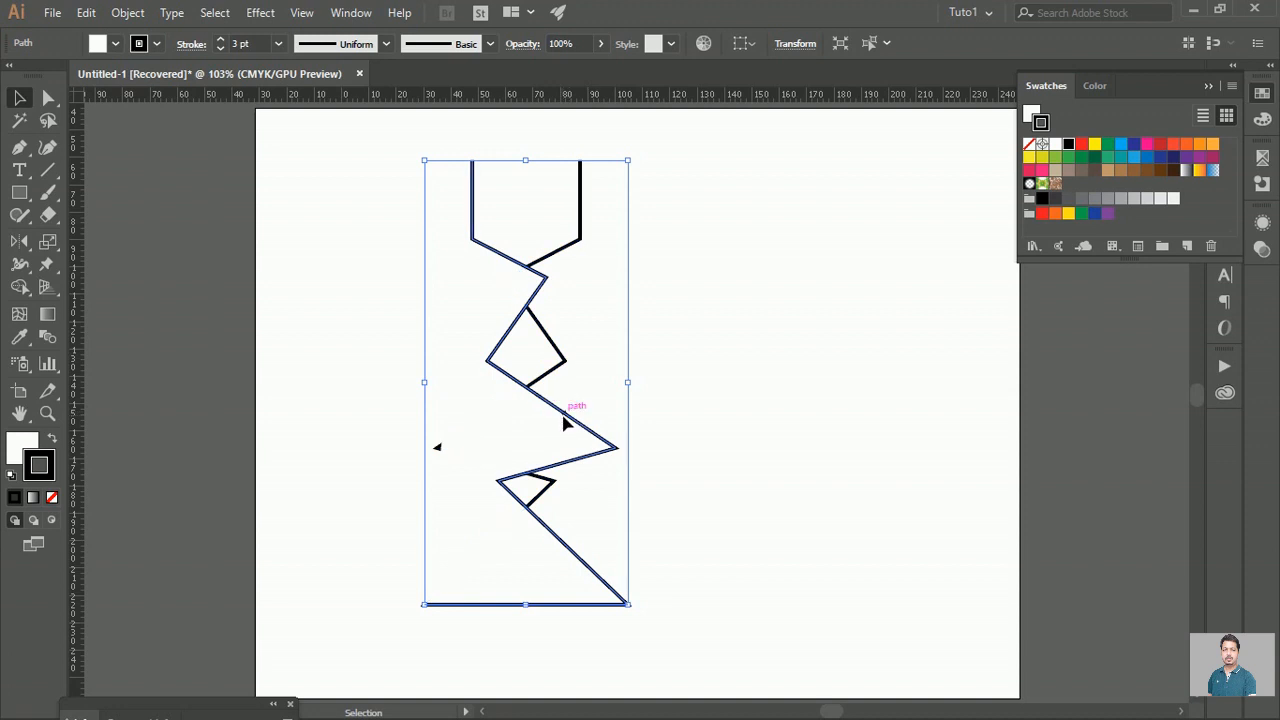
left_click_drag(565, 424, 794, 452)
left_click(1003, 455)
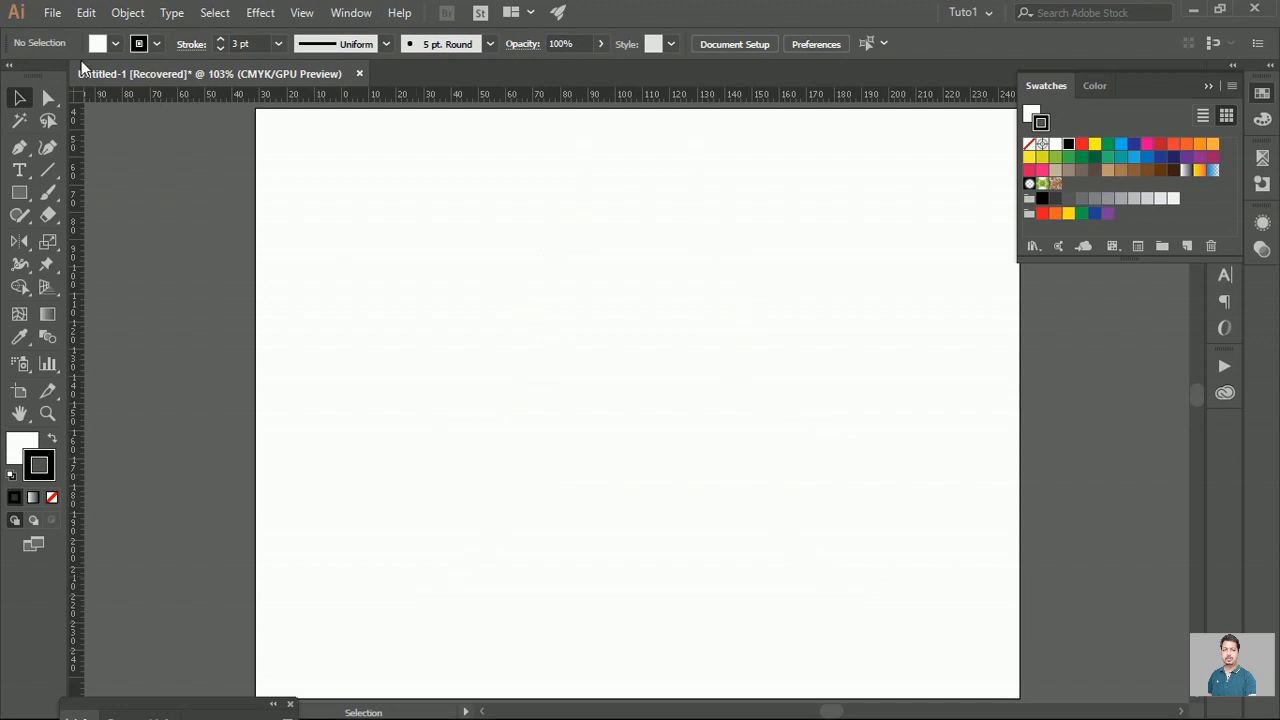
left_click(52, 12)
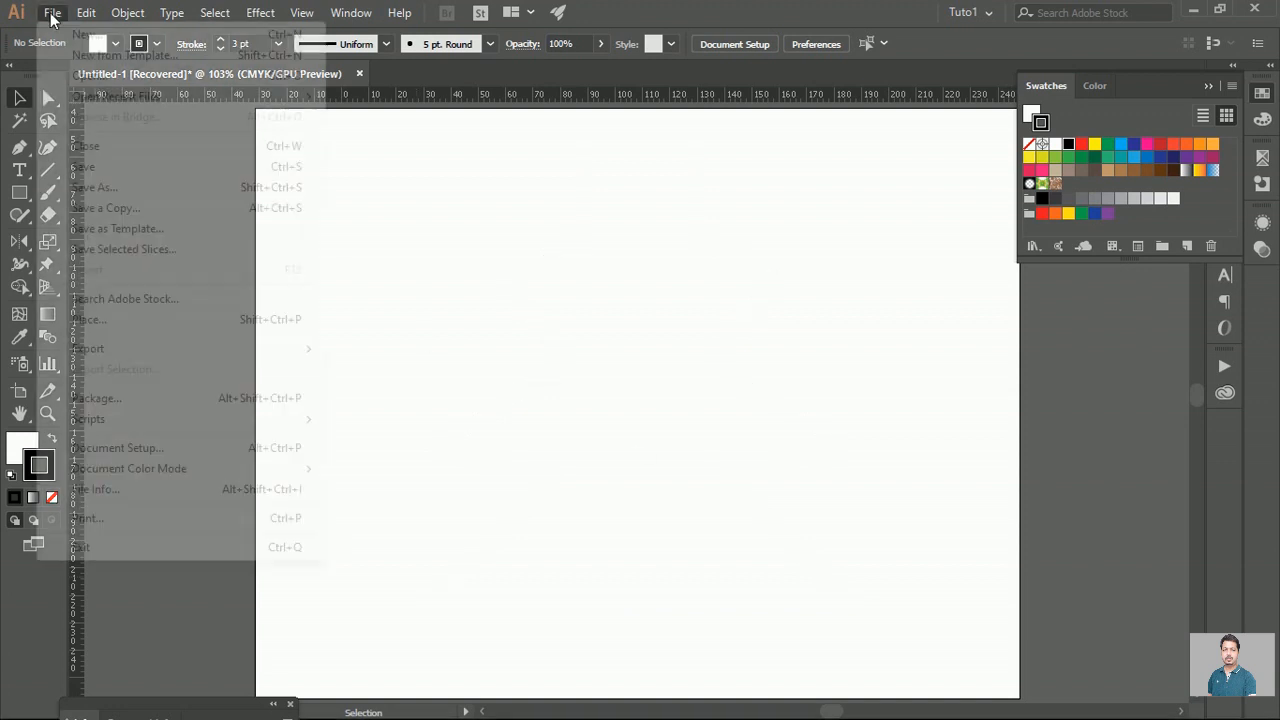
left_click(82, 320)
double_click(300, 176)
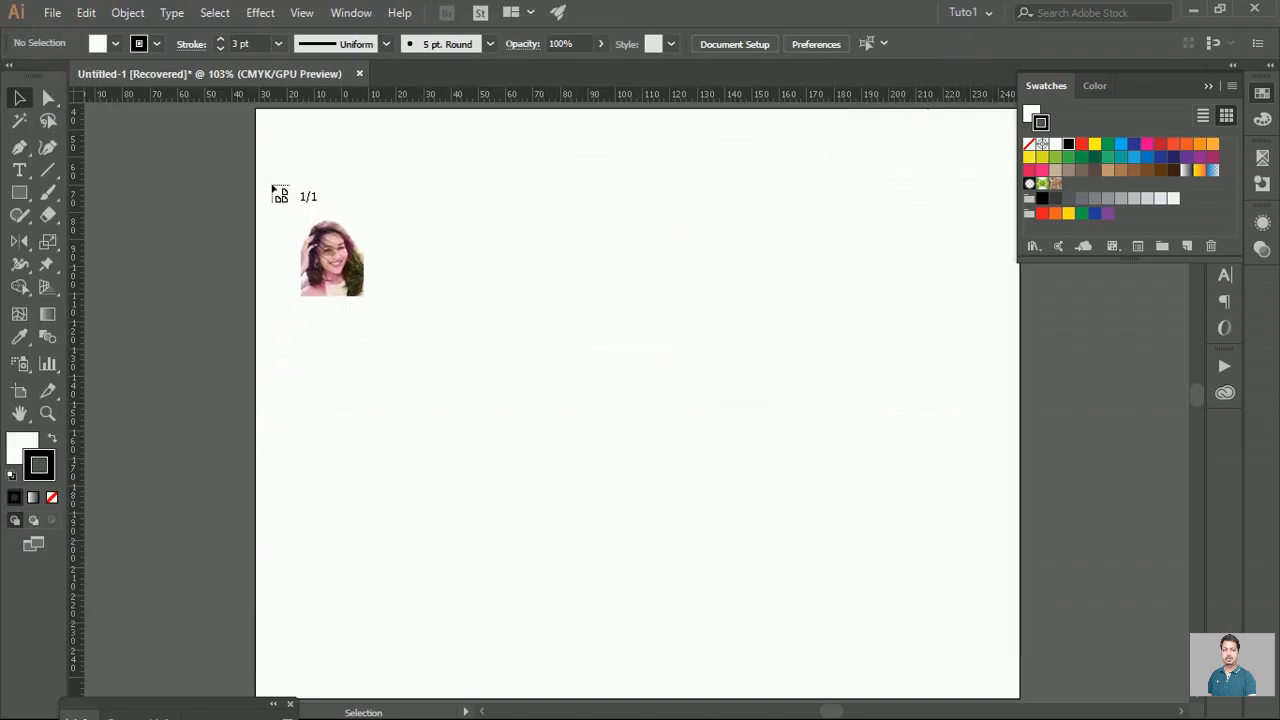
left_click(332, 262)
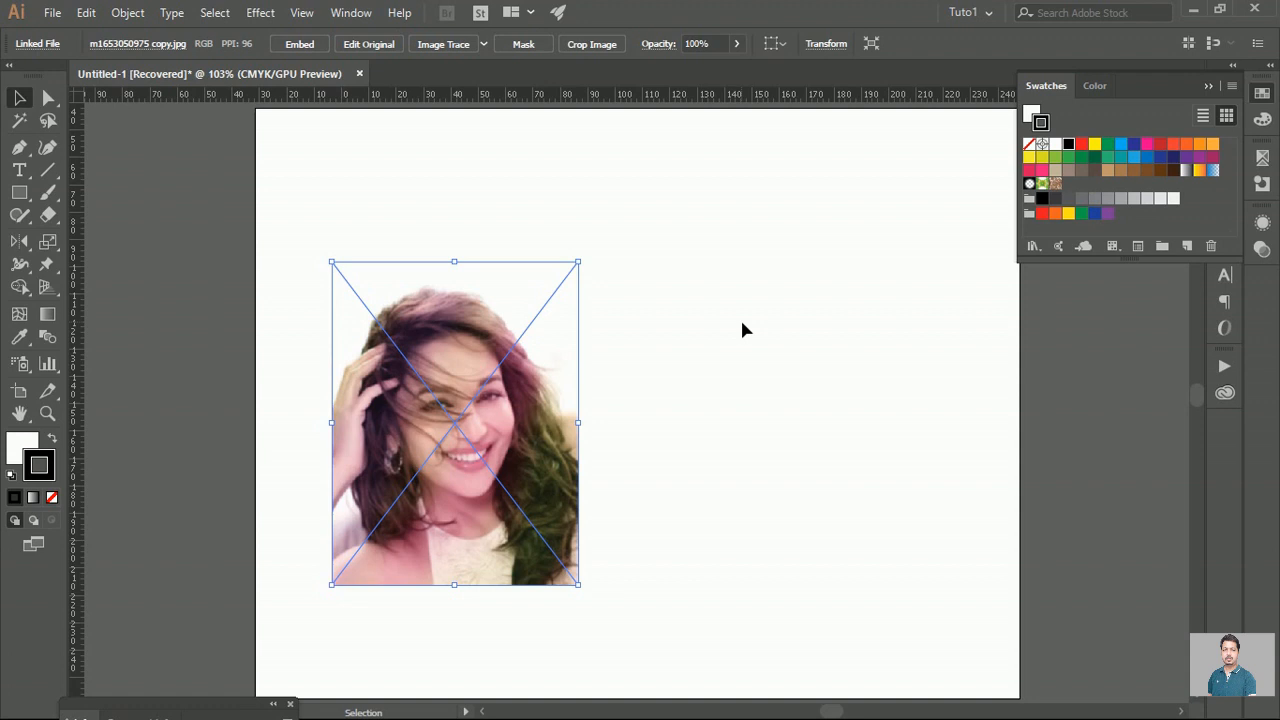
Step: Create a copy of the portrait reflected vertically about its right edge, and deselect the images
left_click(22, 242)
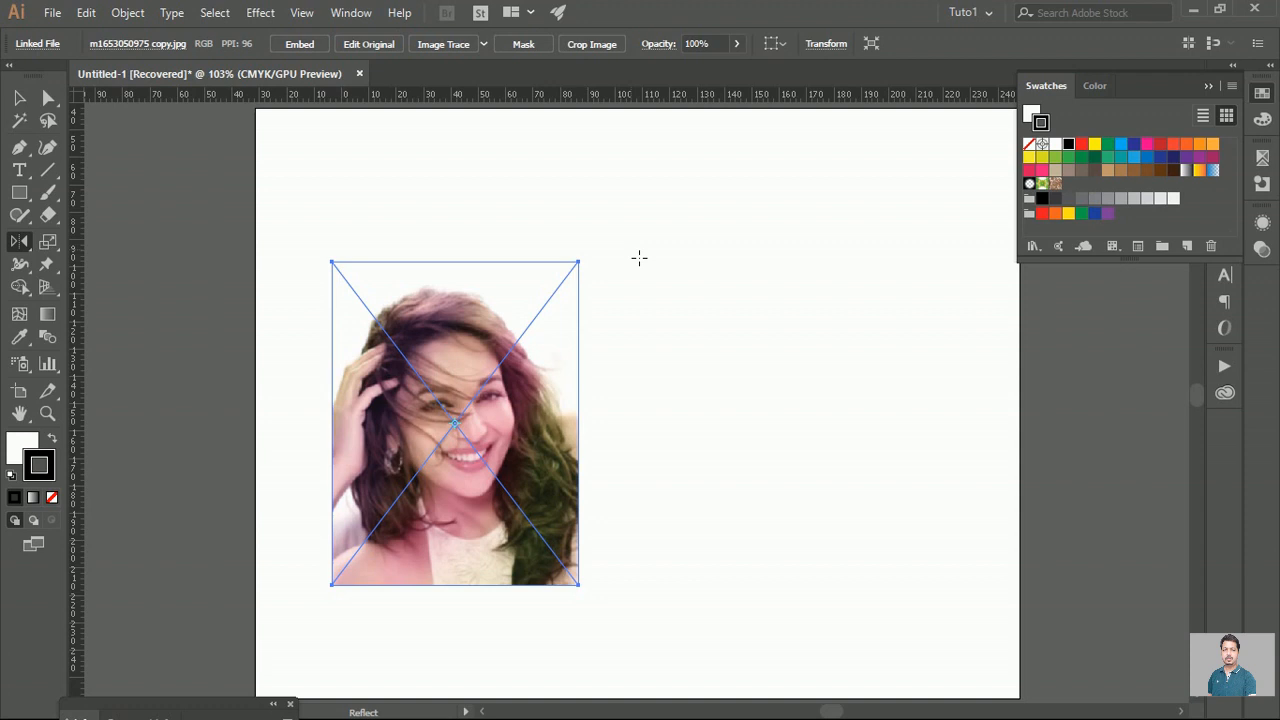
left_click(578, 412, "alt")
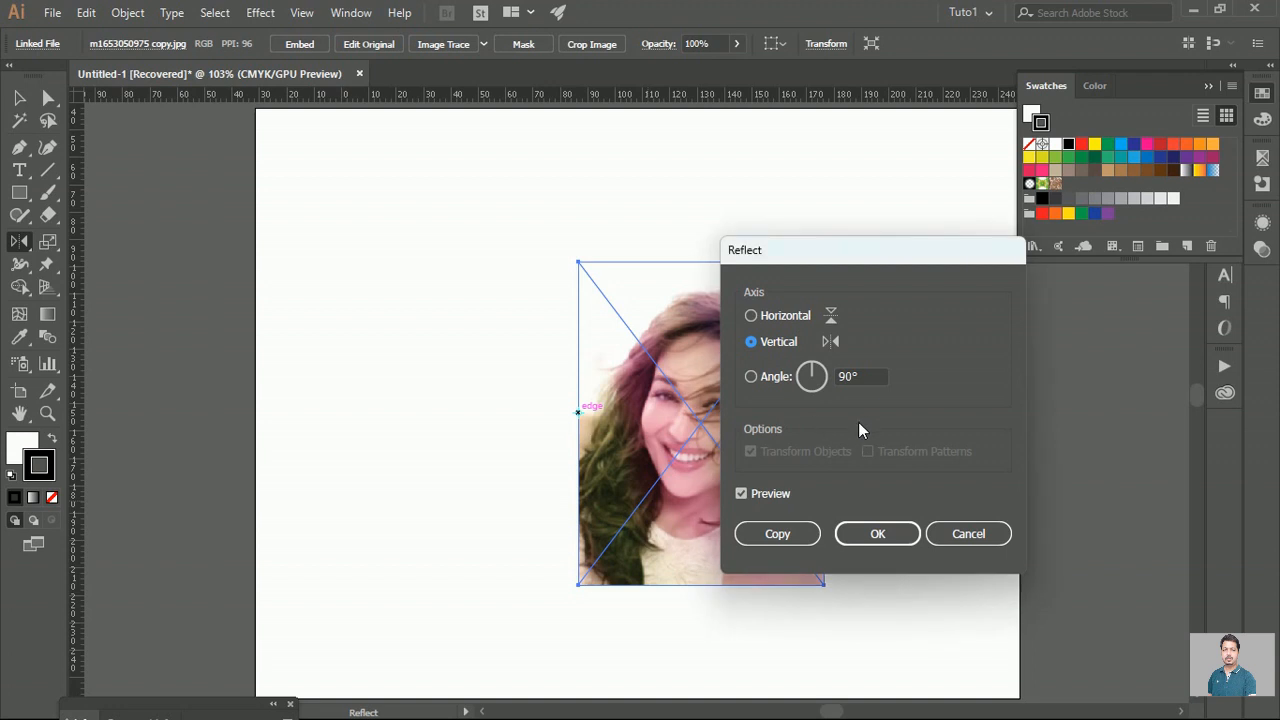
left_click(777, 534)
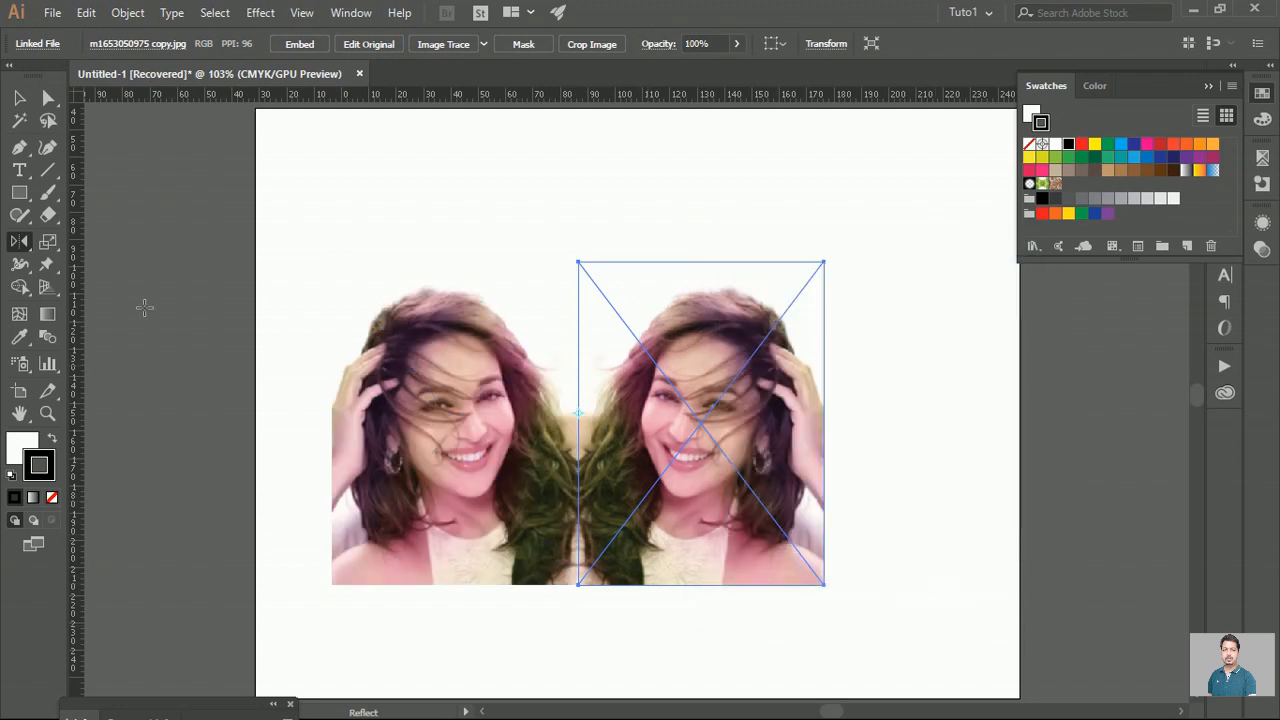
left_click(19, 97)
left_click(610, 148)
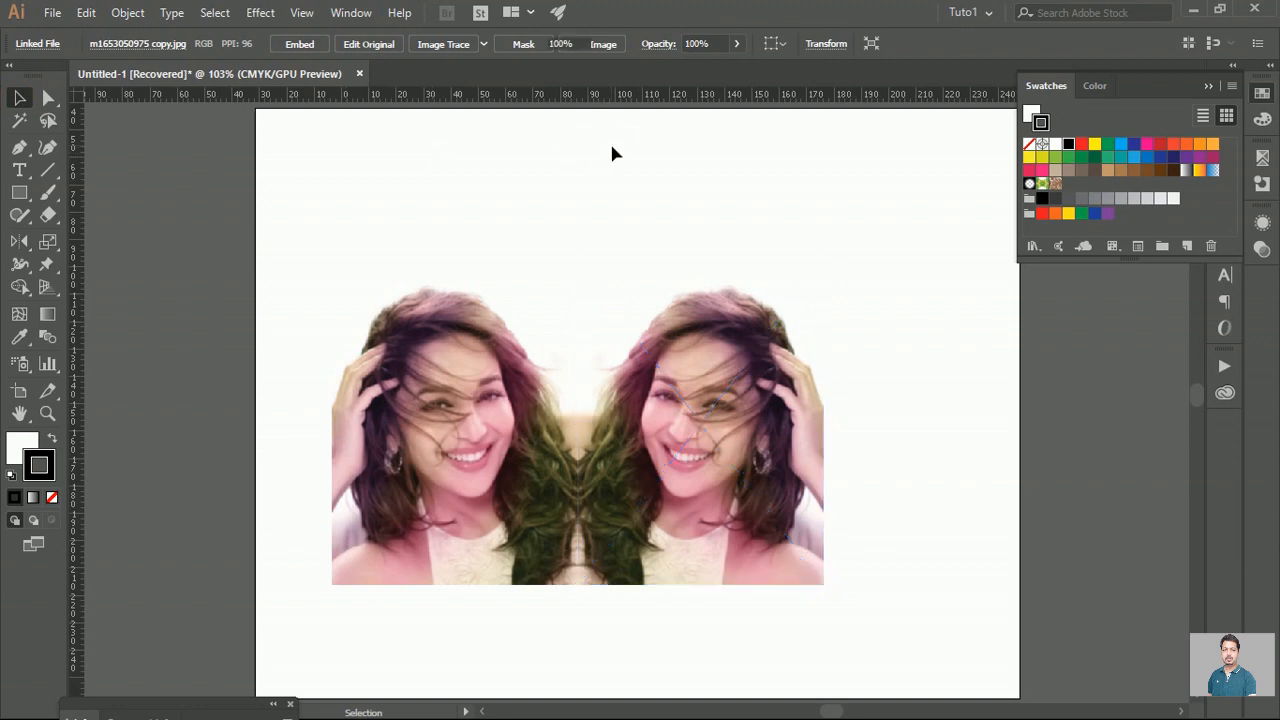